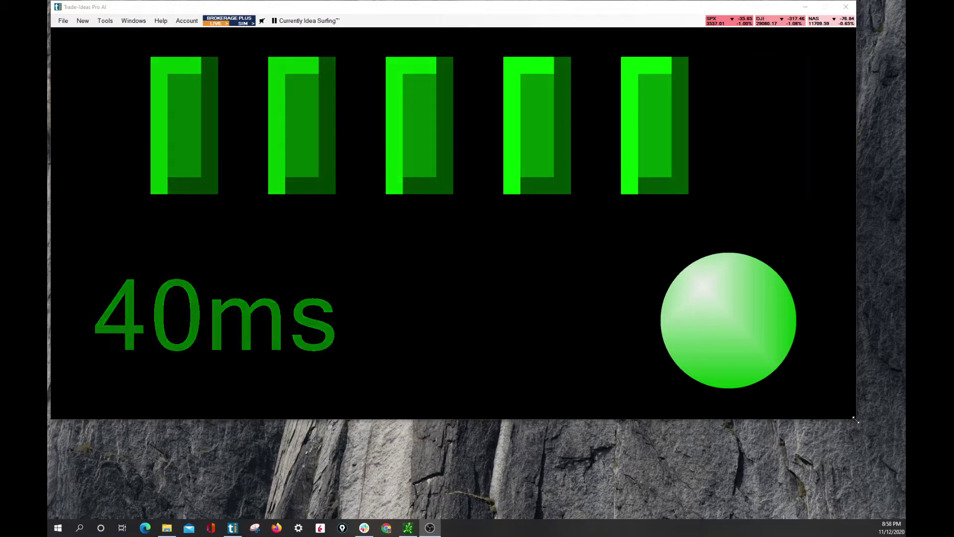
# Step: Resize the Trade-Ideas main window to a small bar with only the toolbar and latency readout
pyautogui.moveTo(857, 420); pyautogui.dragTo(572, 58)
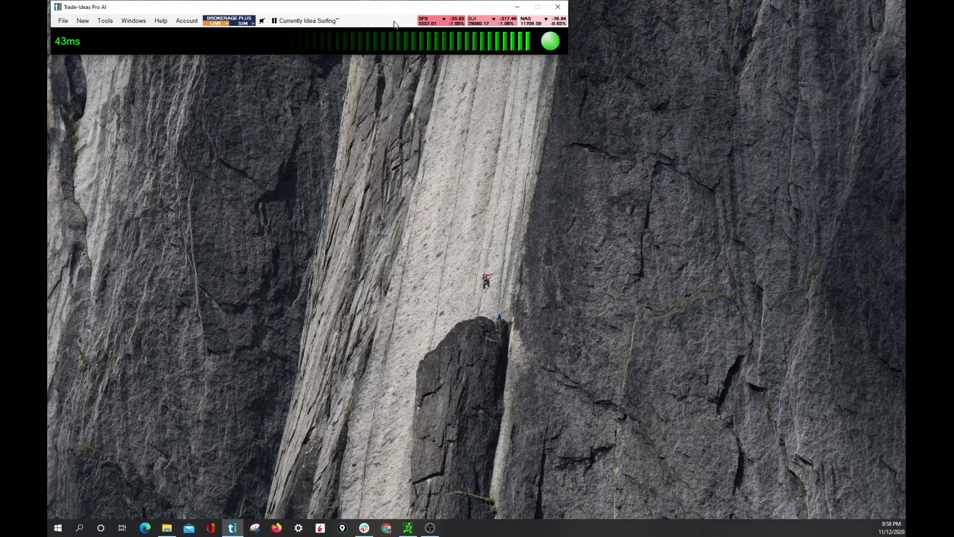
# Step: Open the Channel Bar from the New window list
pyautogui.click(83, 22)
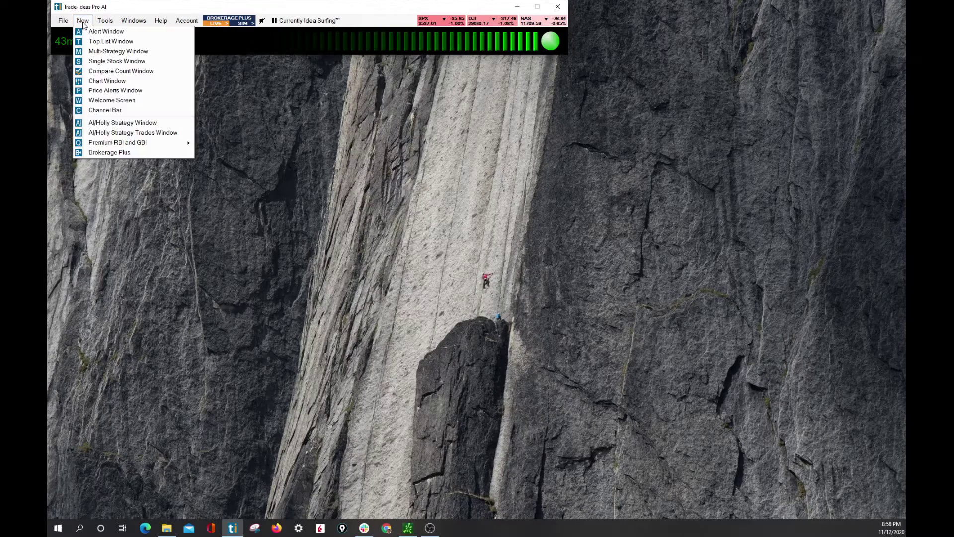
pyautogui.click(108, 111)
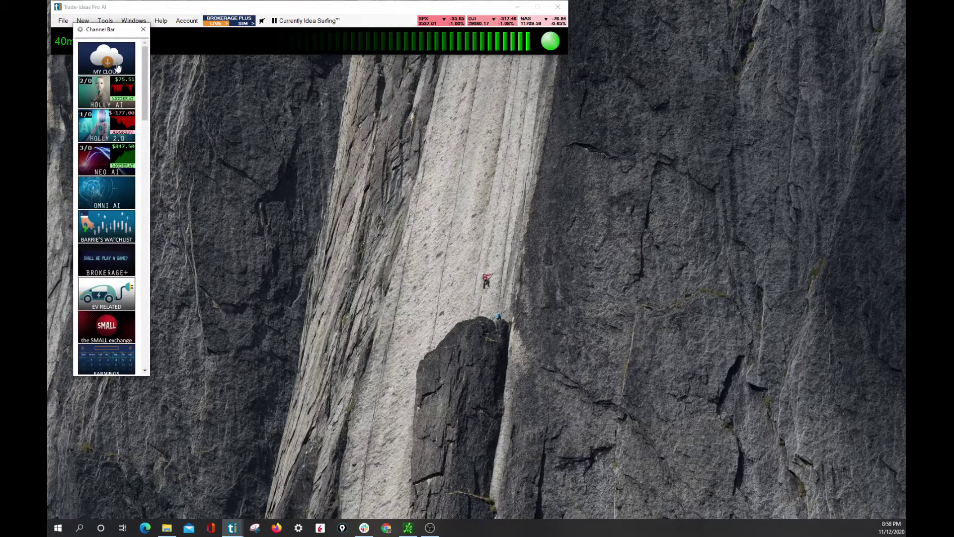
pyautogui.click(143, 30)
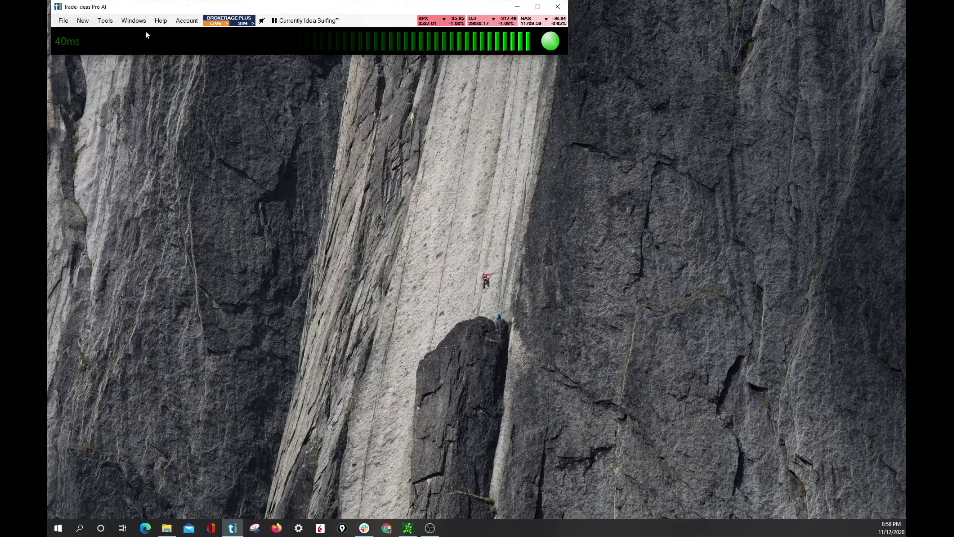
pyautogui.click(84, 22)
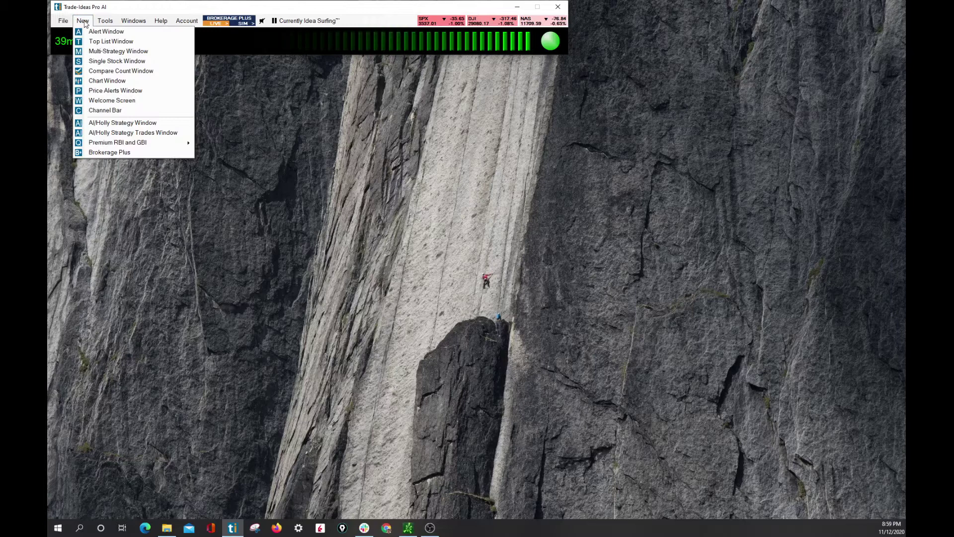
pyautogui.click(104, 112)
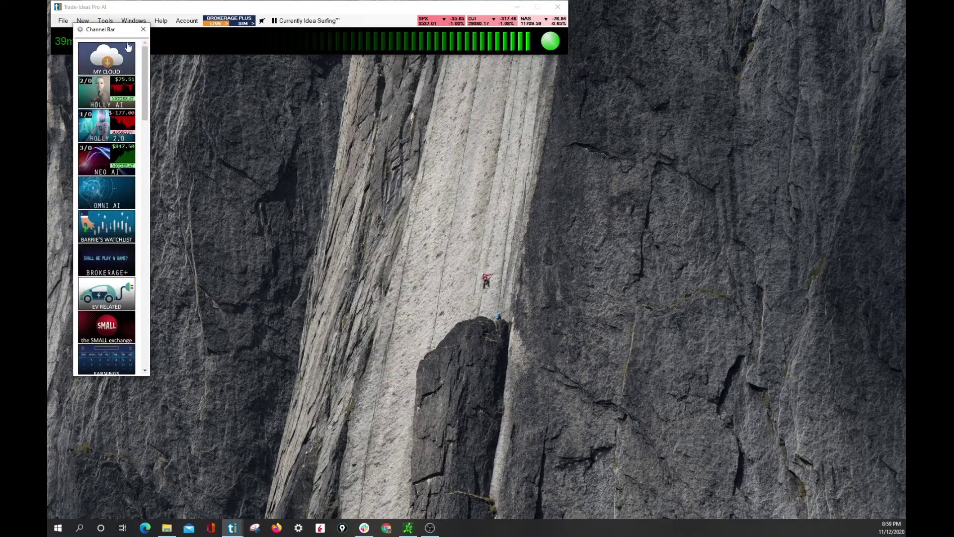
# Step: Dock the Channel Bar at the left edge and lengthen it to show more channels
pyautogui.moveTo(129, 30); pyautogui.dragTo(107, 64)
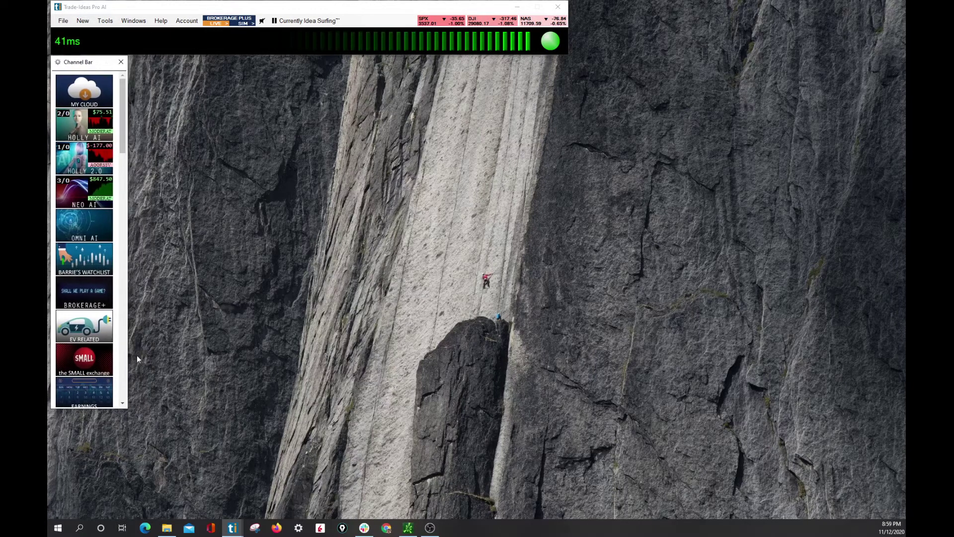
pyautogui.moveTo(95, 409); pyautogui.dragTo(84, 516)
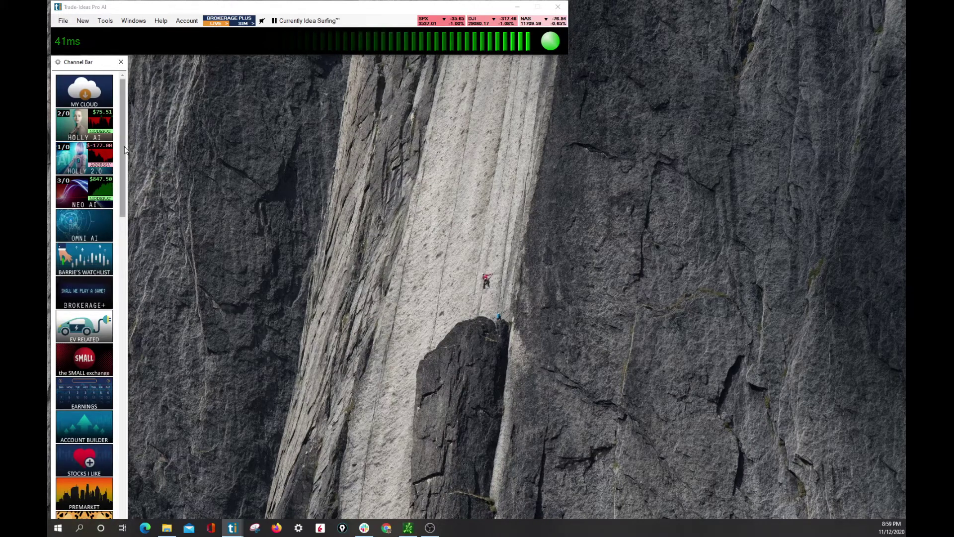
pyautogui.moveTo(124, 149)
pyautogui.mouseDown()
pyautogui.moveTo(133, 490)
pyautogui.moveTo(139, 333)
pyautogui.moveTo(122, 146)
pyautogui.mouseUp()
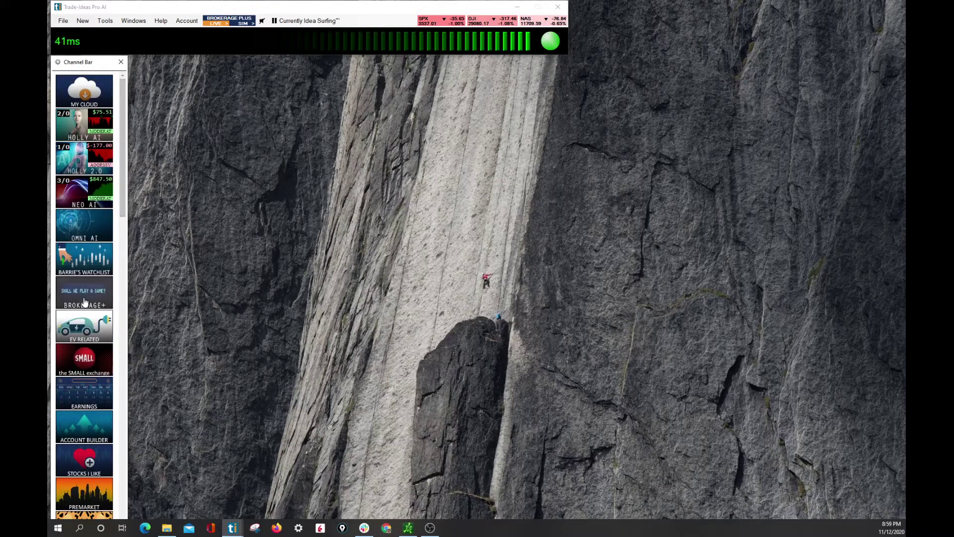
pyautogui.scroll(-1, 116, 277)
pyautogui.scroll(-7, 115, 276)
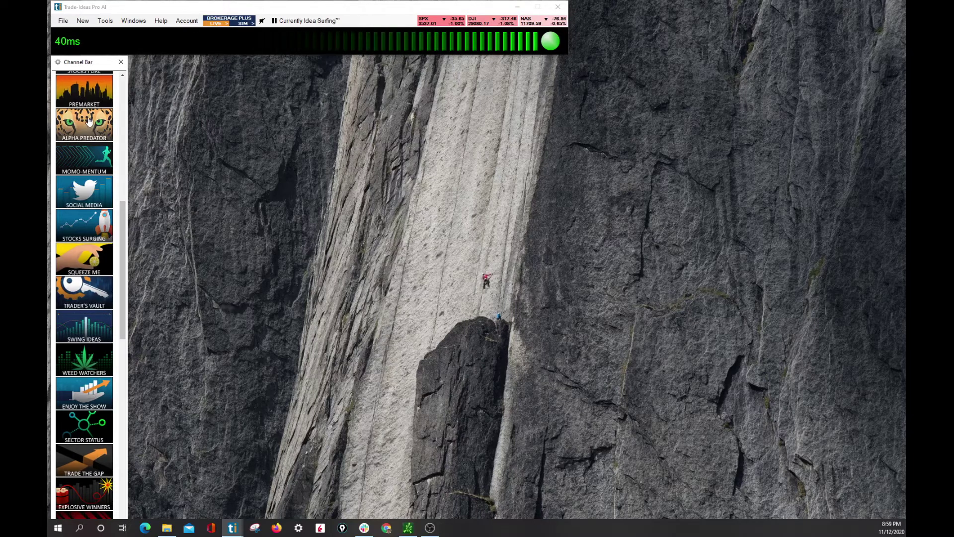
# Step: Scroll through the channel tiles and try loading the SQUEEZE ME channel
pyautogui.moveTo(125, 247); pyautogui.dragTo(127, 120)
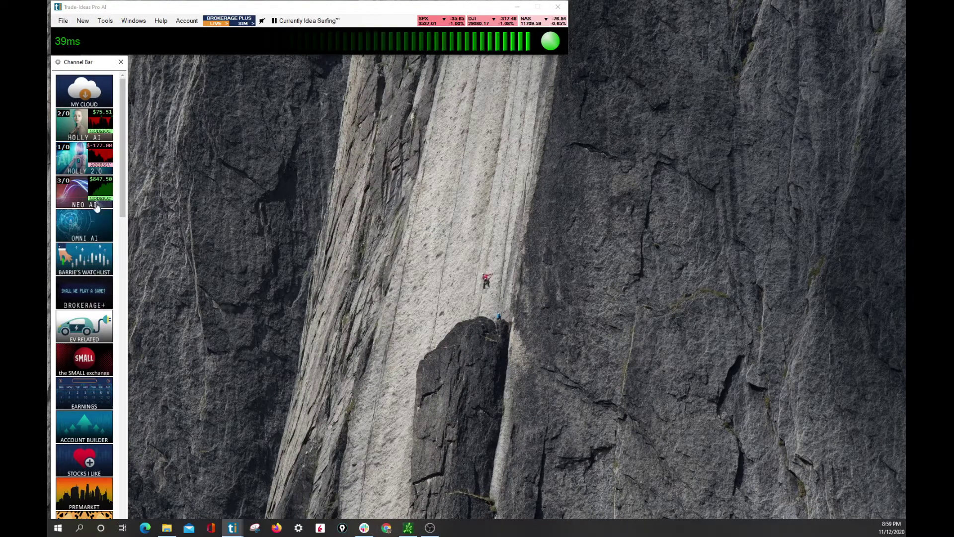
pyautogui.scroll(-1, 124, 187)
pyautogui.moveTo(123, 187); pyautogui.dragTo(119, 341)
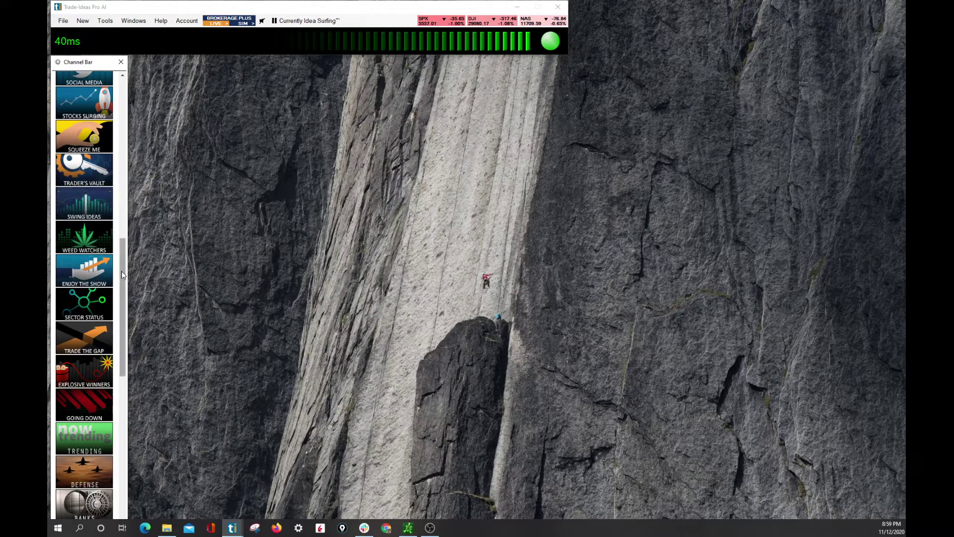
pyautogui.moveTo(122, 271); pyautogui.dragTo(129, 197)
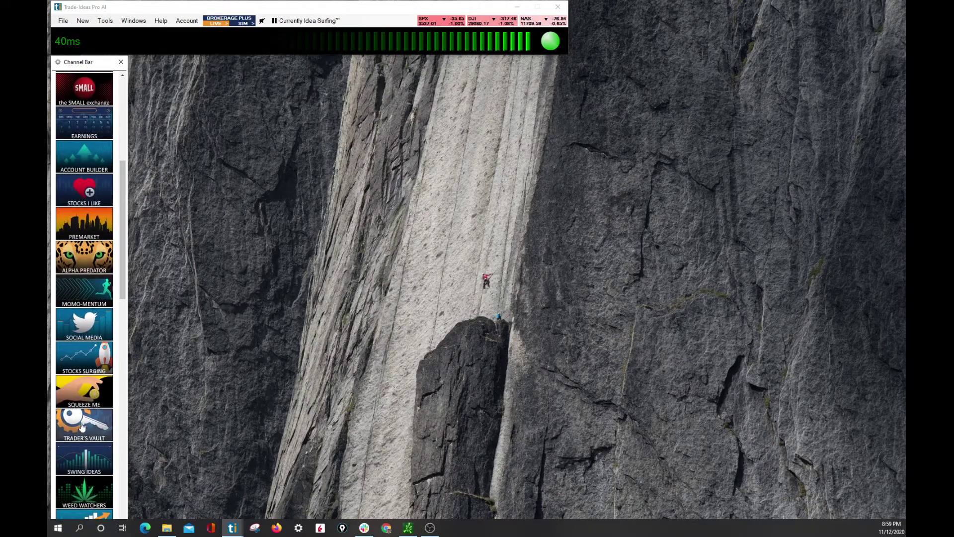
pyautogui.click(74, 402)
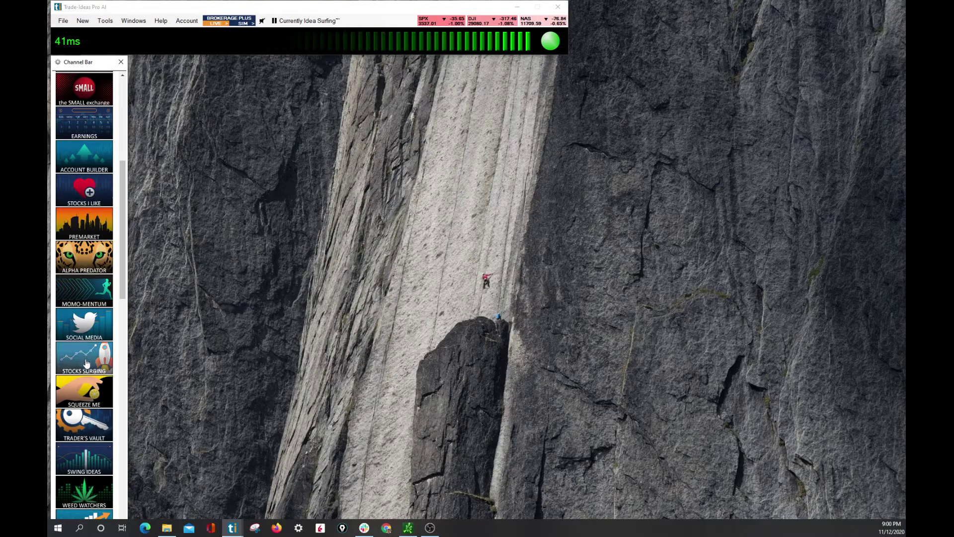
# Step: Load the Social Media channel, then chart SYPR and then NAVB from the Bullish Social Sentiment list
pyautogui.click(90, 333)
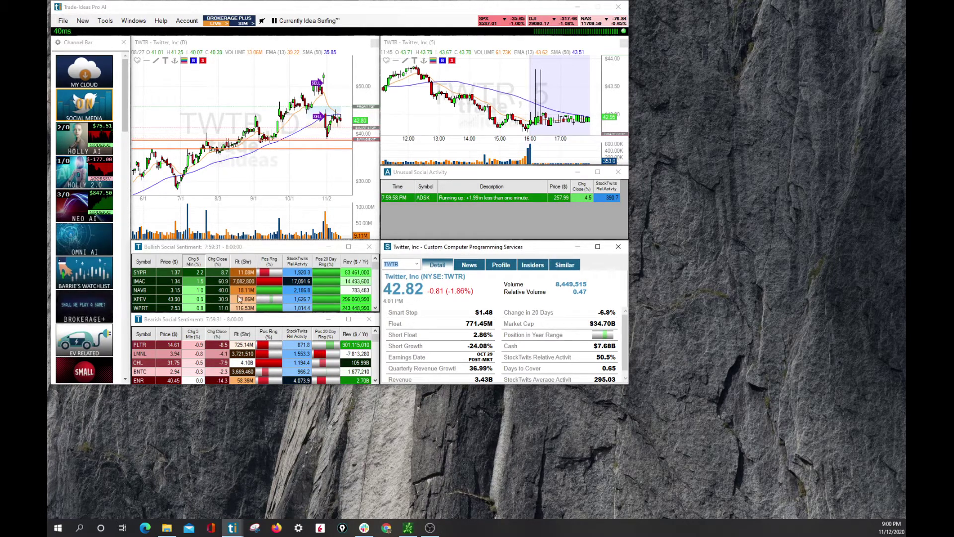
pyautogui.click(259, 272)
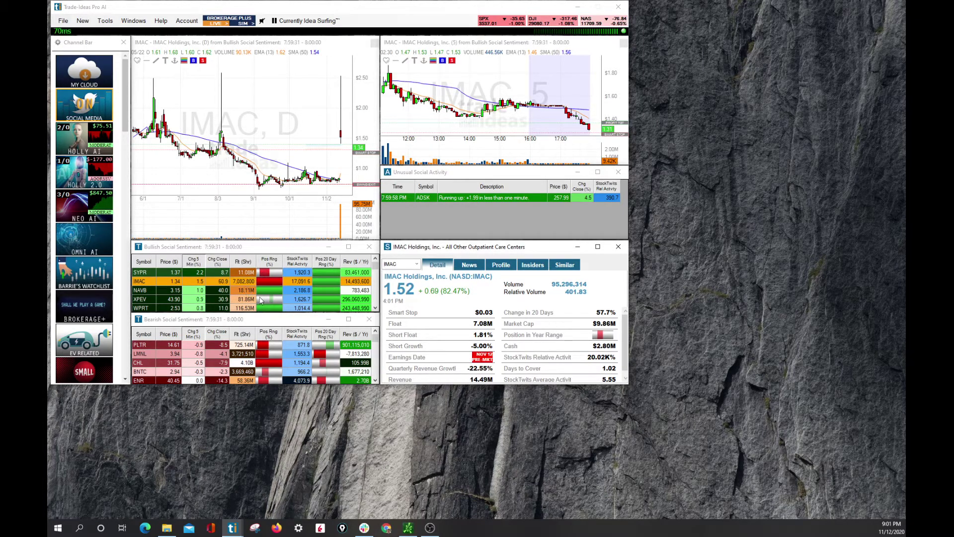
pyautogui.click(251, 288)
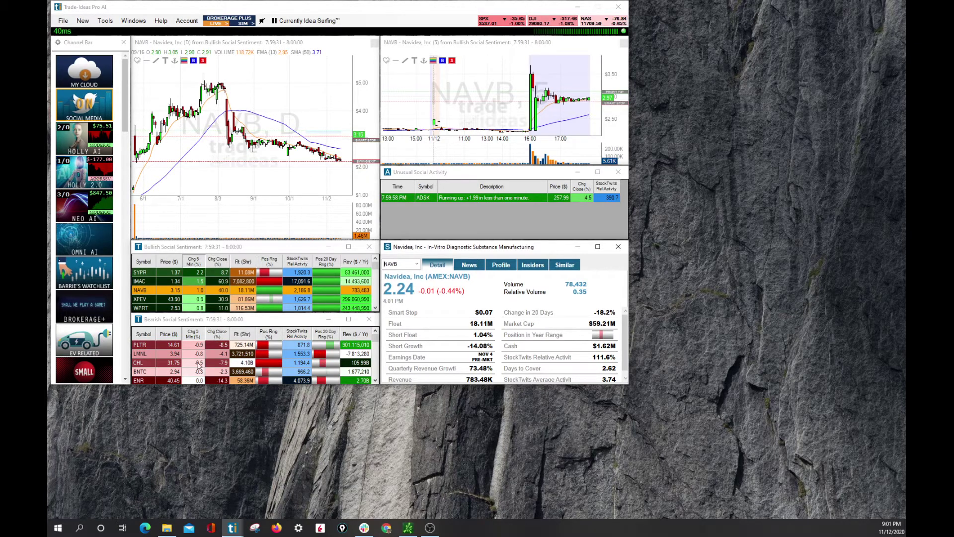
# Step: Check the Bullish list's filter Summary unchanged, move the Bearish table down and lengthen the Bullish table
pyautogui.rightClick(230, 286)
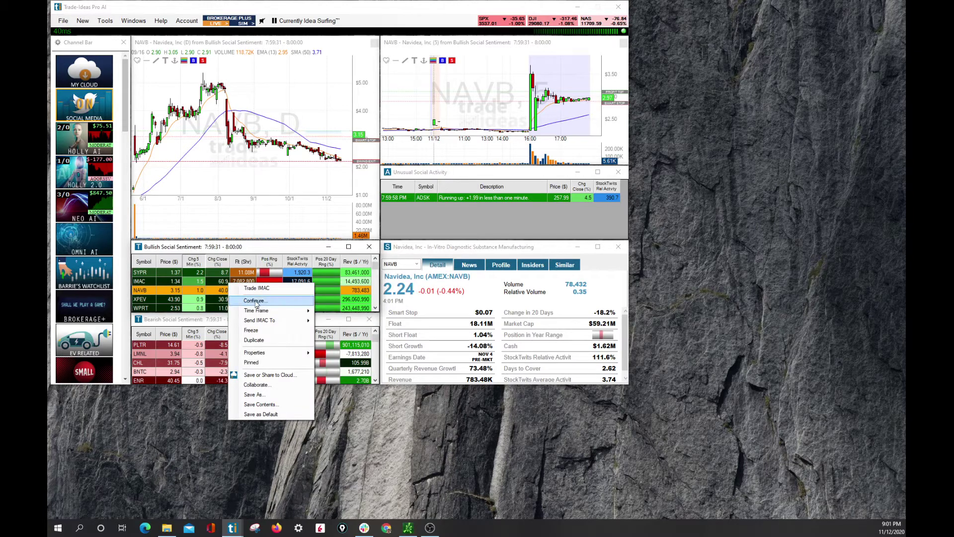
pyautogui.click(256, 301)
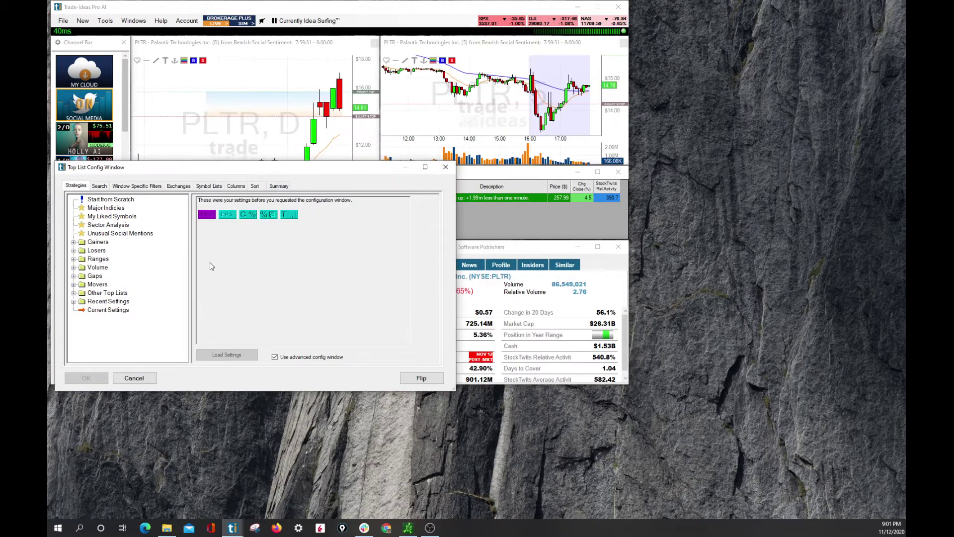
pyautogui.click(280, 187)
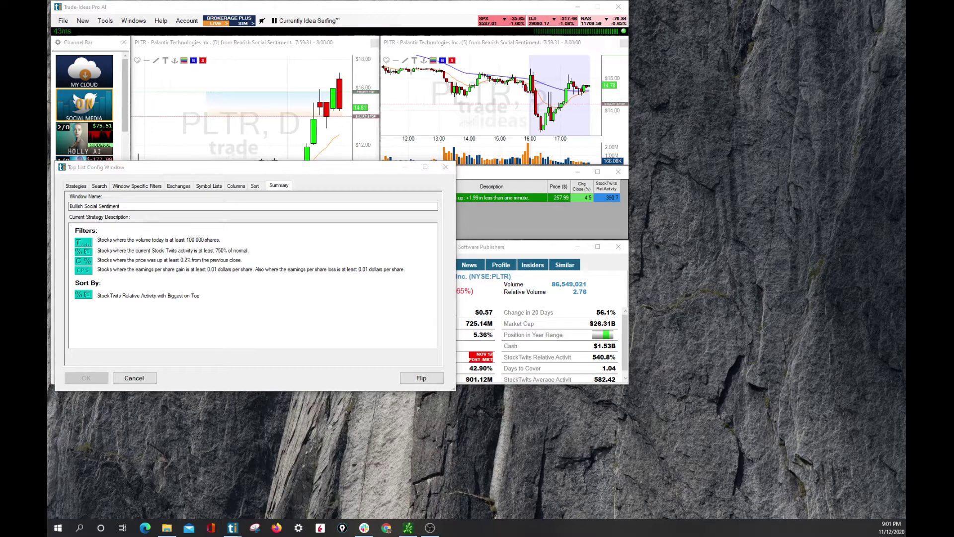
pyautogui.click(288, 340)
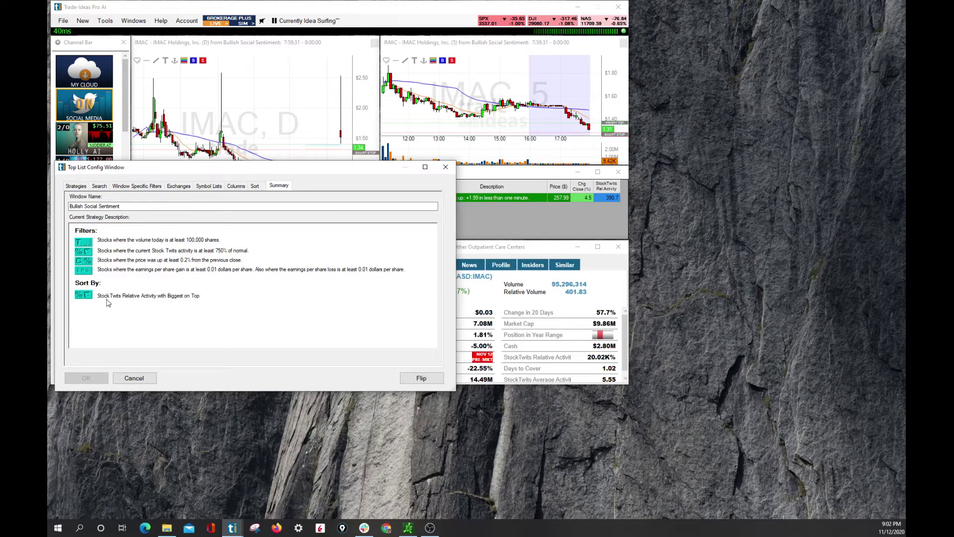
pyautogui.click(445, 167)
pyautogui.moveTo(257, 320); pyautogui.dragTo(256, 423)
pyautogui.moveTo(258, 314); pyautogui.dragTo(258, 398)
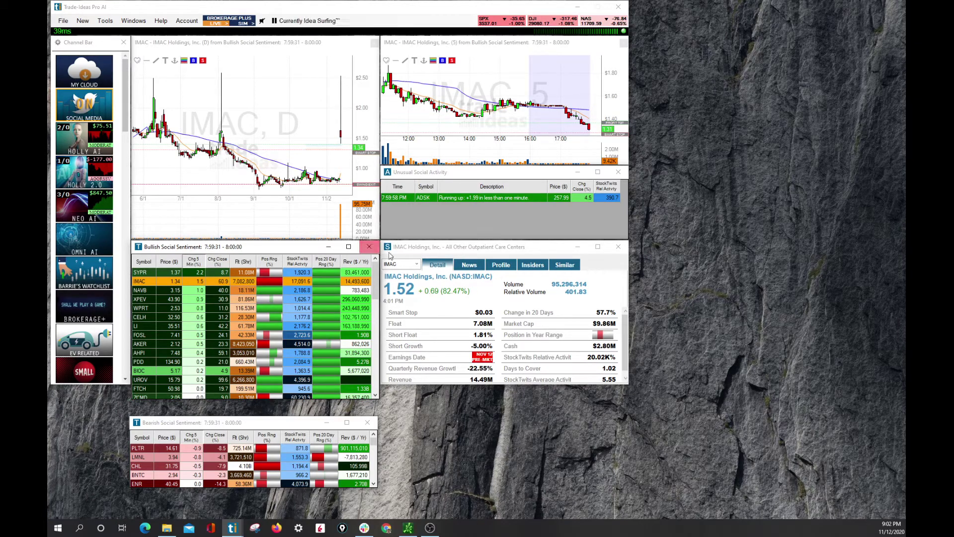
# Step: Drag the IMAC Single Stock window's bottom edge down to make it taller
pyautogui.moveTo(518, 384); pyautogui.dragTo(518, 487)
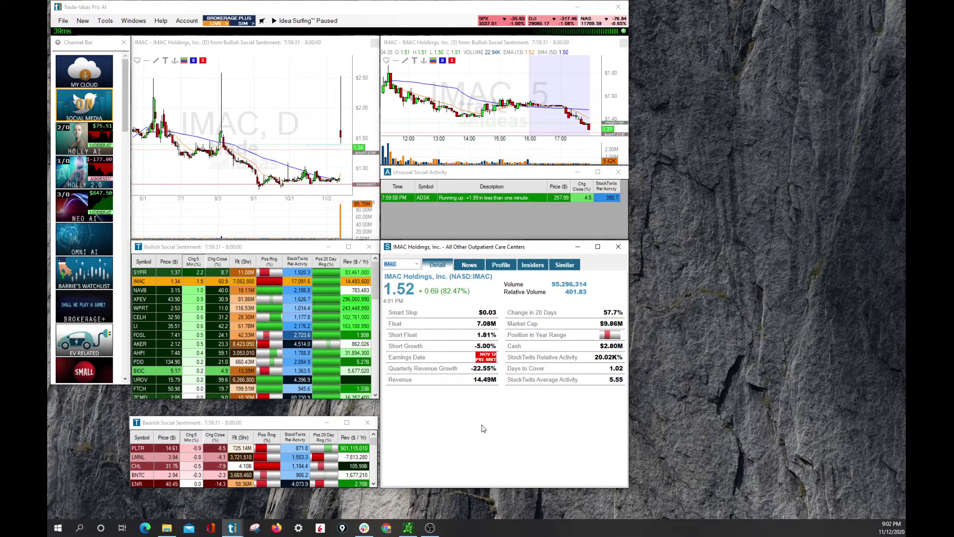
# Step: Add Change 120 Minute (%) as an IMAC detail column and check the column order
pyautogui.rightClick(468, 401)
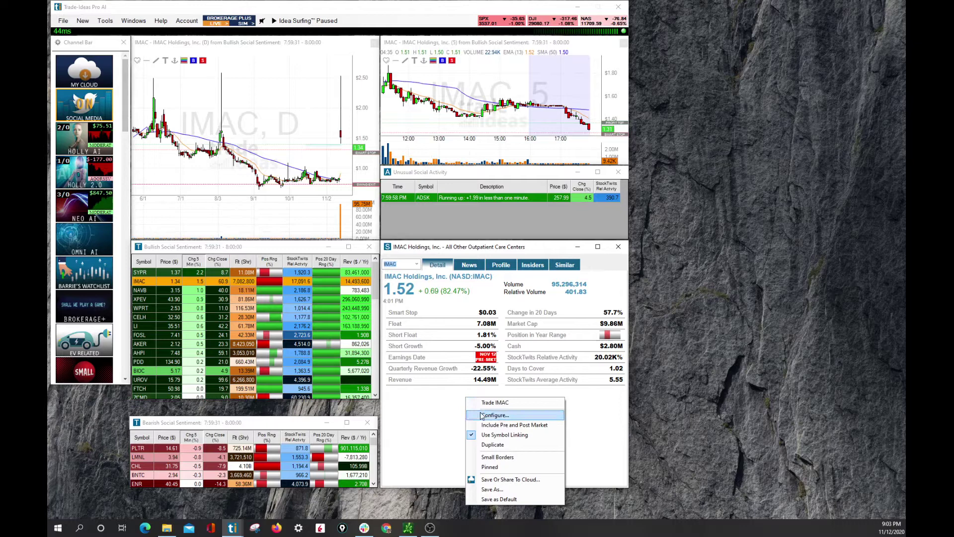
pyautogui.click(481, 416)
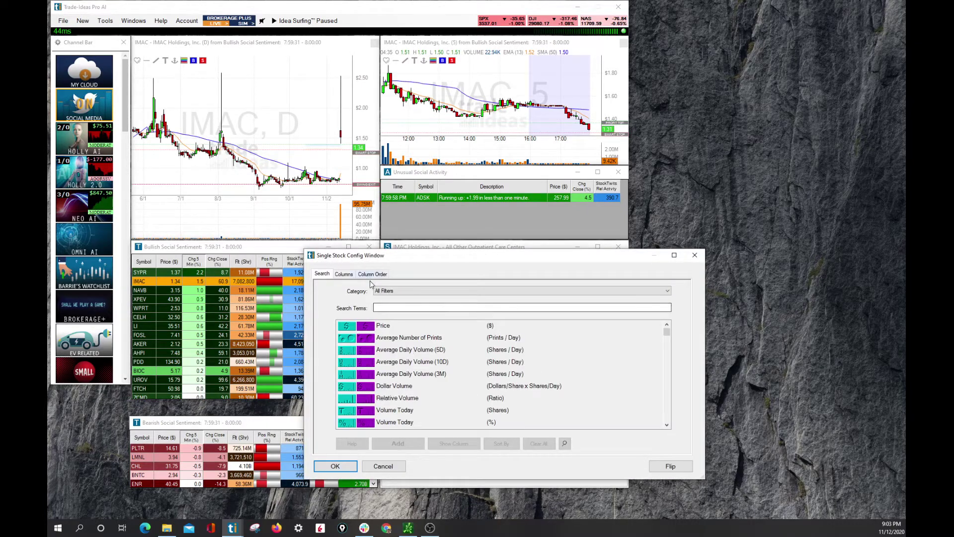
pyautogui.scroll(-10, 374, 338)
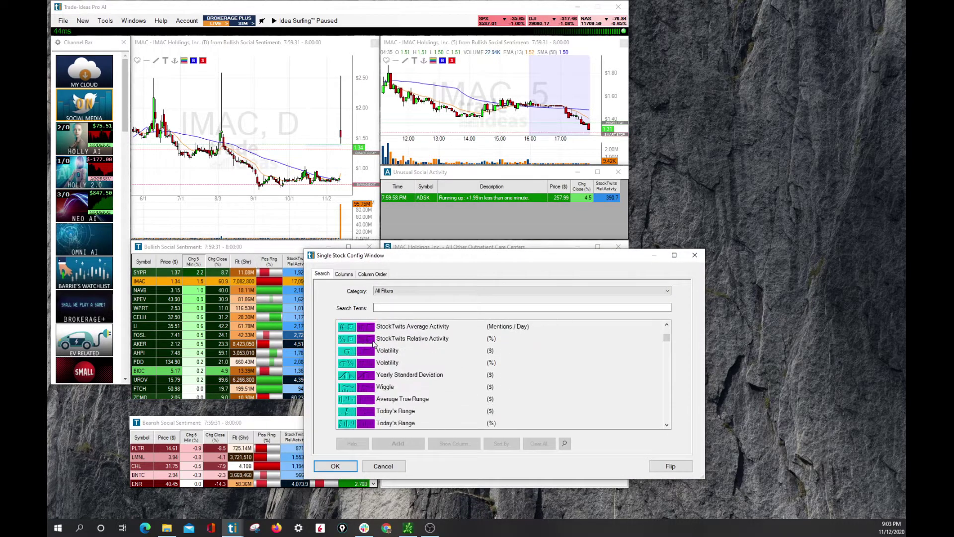
pyautogui.scroll(-15, 396, 369)
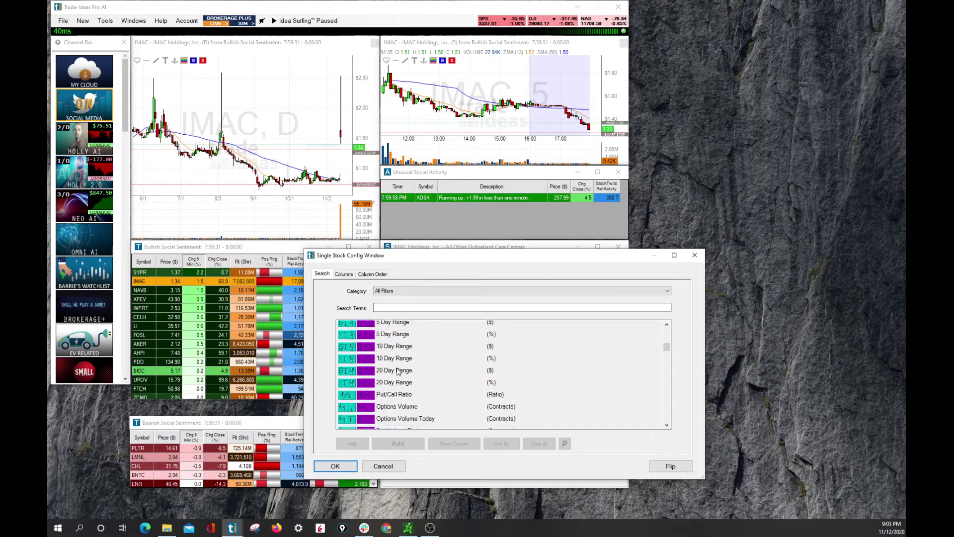
pyautogui.scroll(-6, 397, 381)
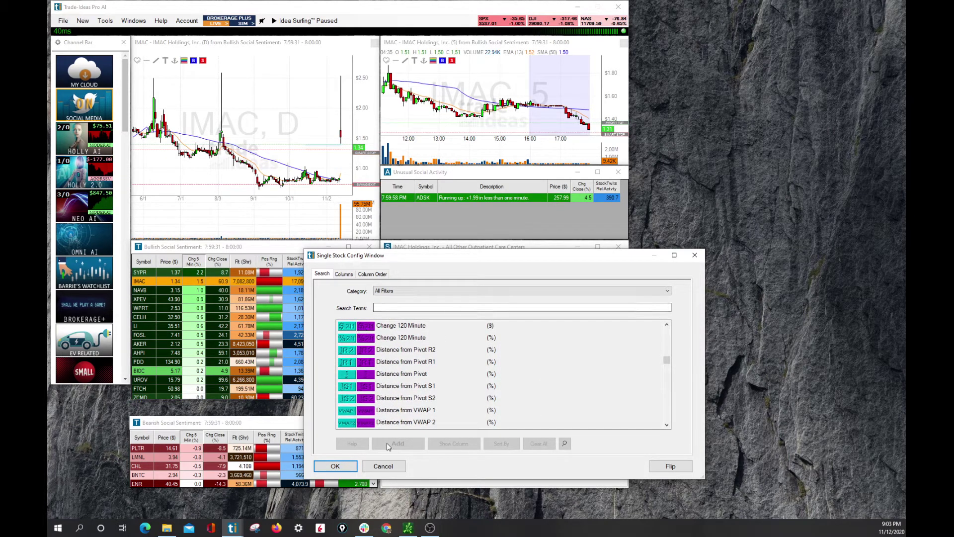
pyautogui.click(370, 342)
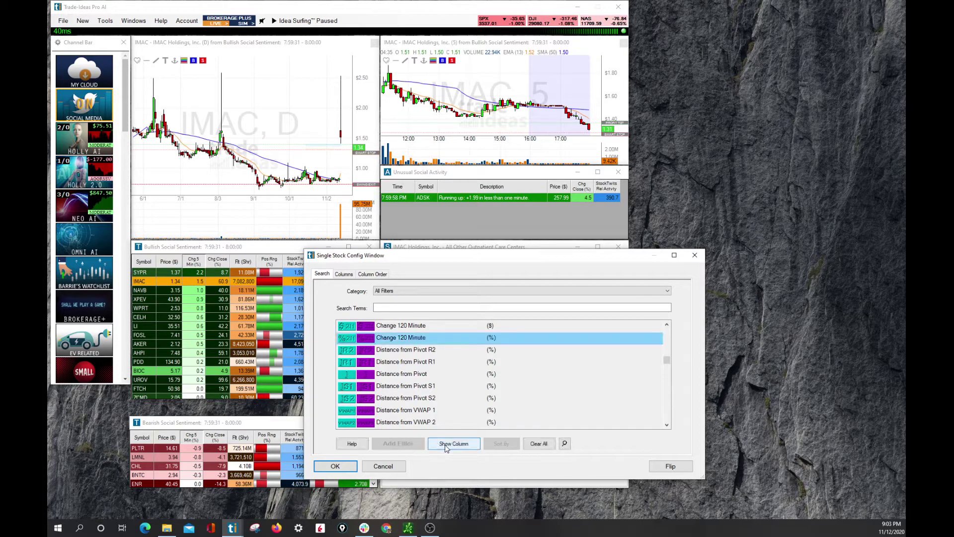
pyautogui.click(342, 275)
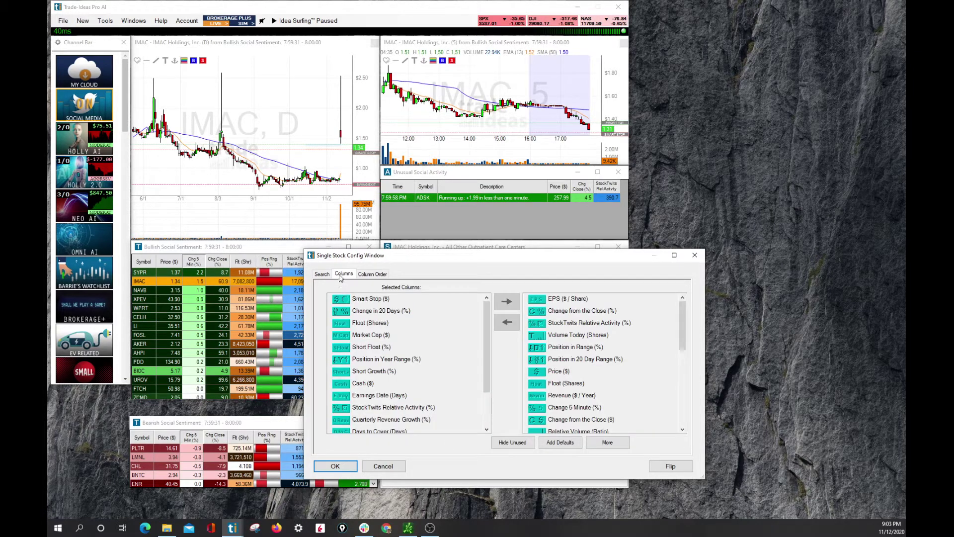
pyautogui.click(371, 275)
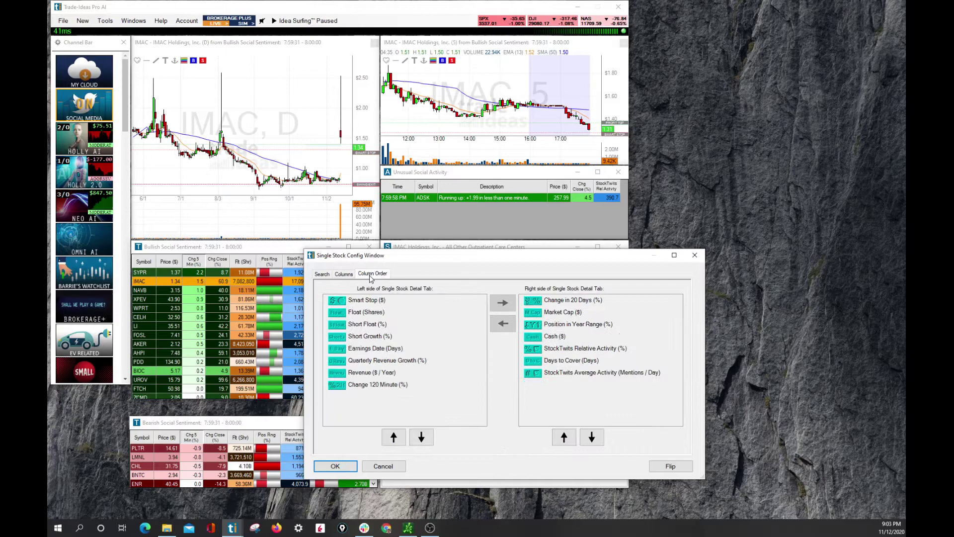
pyautogui.click(695, 255)
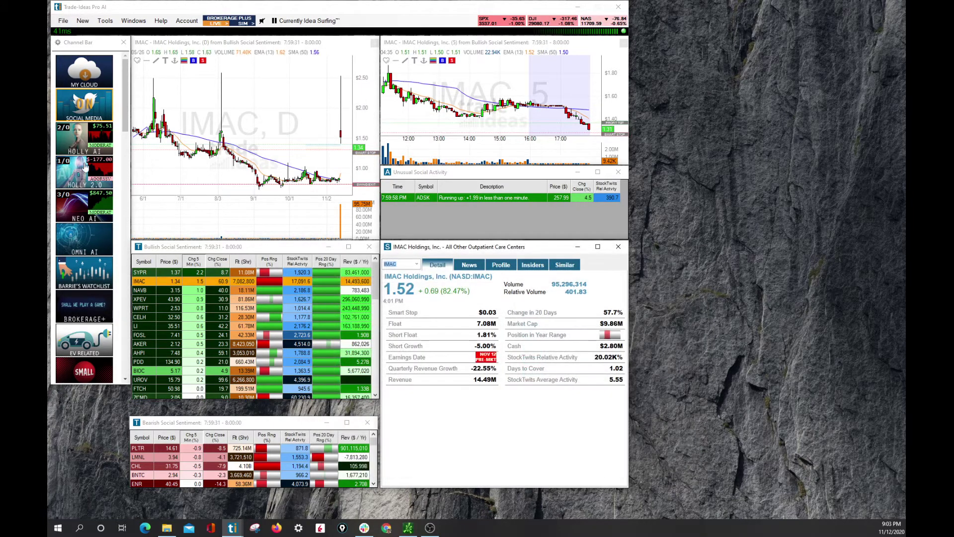
# Step: Load the Momo-Mentum channel layout
pyautogui.scroll(-4, 89, 209)
pyautogui.scroll(-6, 91, 213)
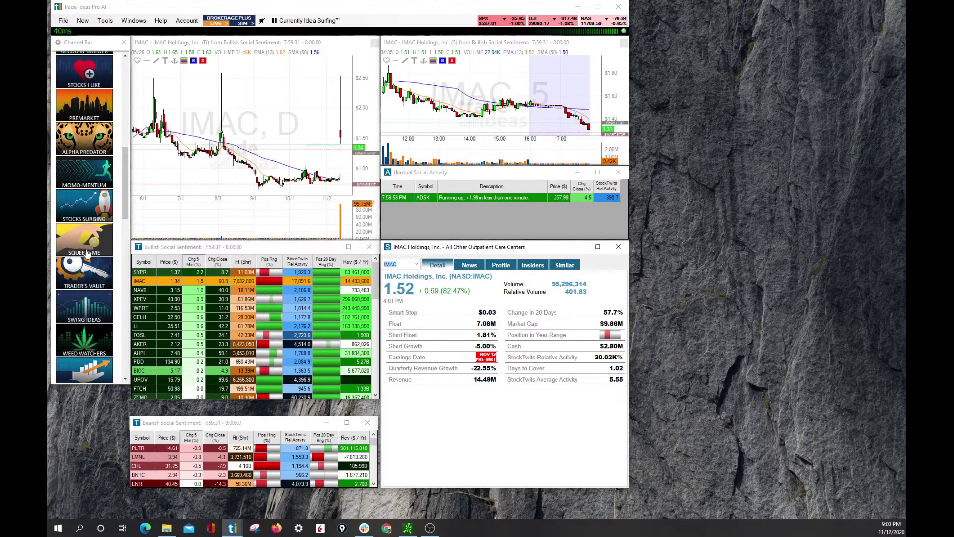
pyautogui.click(85, 174)
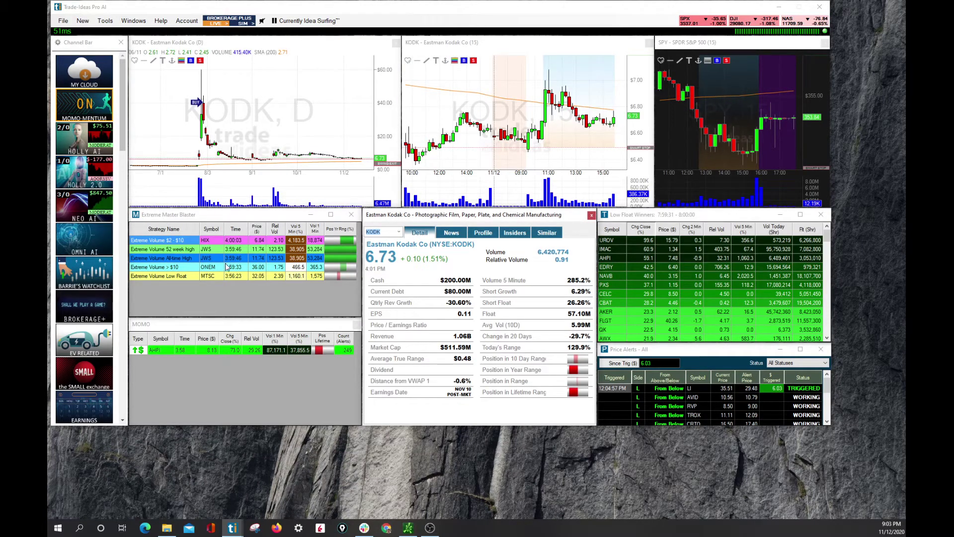
# Step: View the Extreme Volume $2 - $10 strategy settings in Extreme Master Blaster, closing without changes
pyautogui.rightClick(241, 272)
pyautogui.moveTo(279, 294)
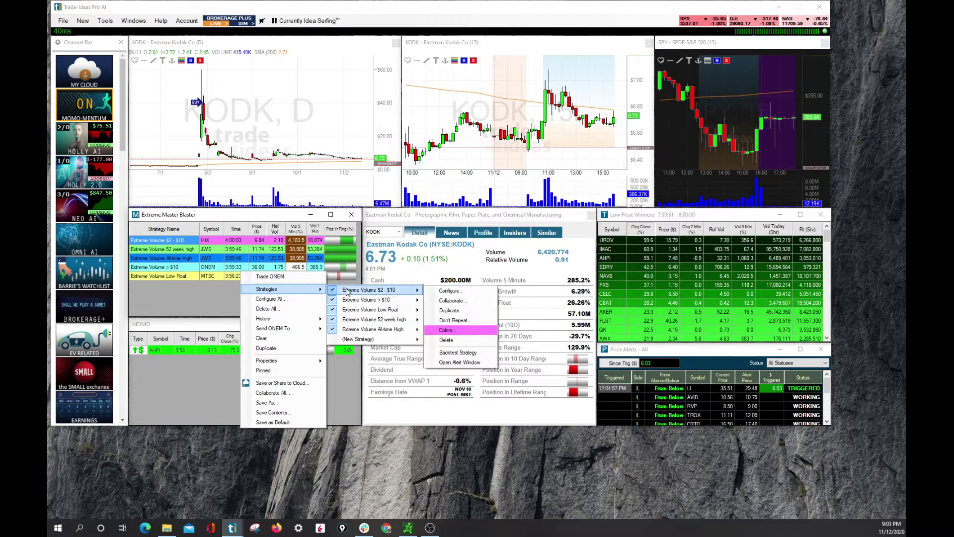
pyautogui.moveTo(360, 311)
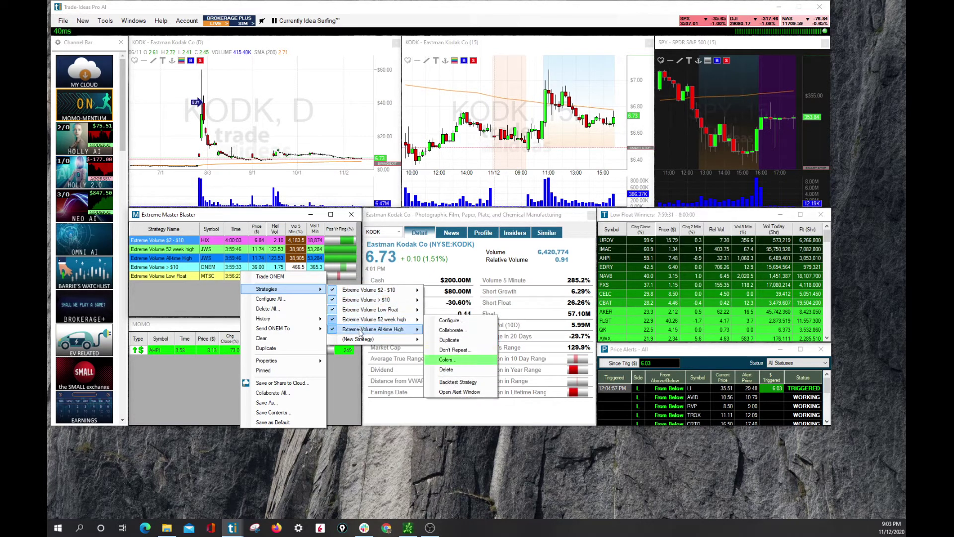
pyautogui.moveTo(369, 294)
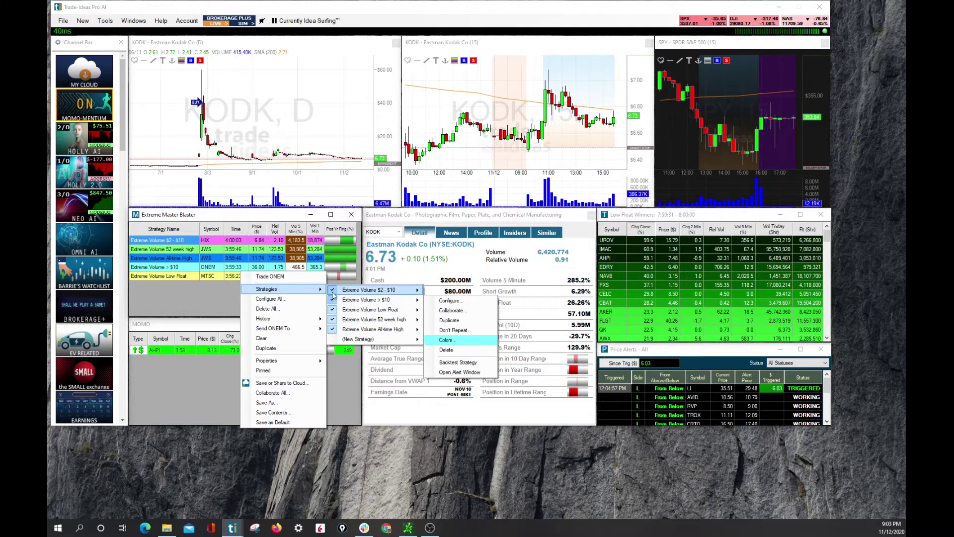
pyautogui.moveTo(354, 330)
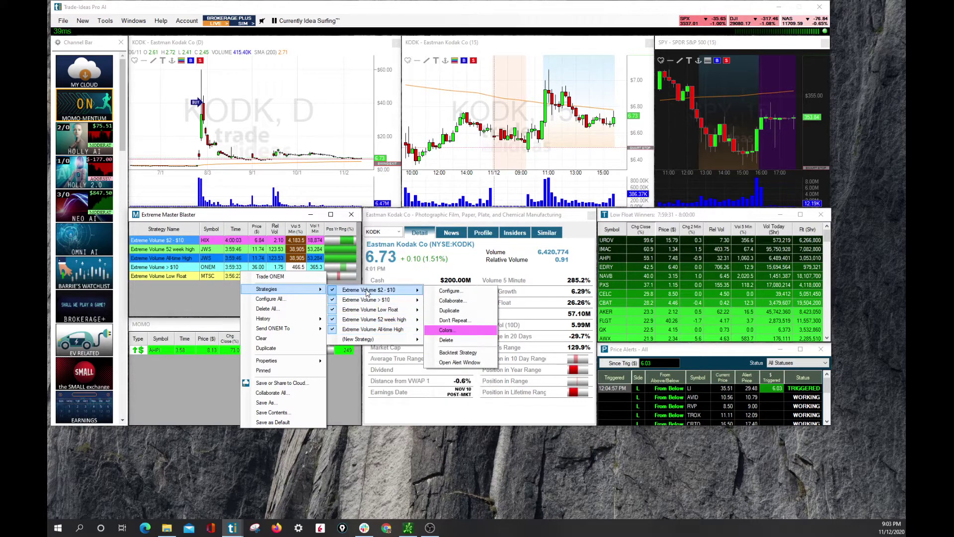
pyautogui.click(449, 292)
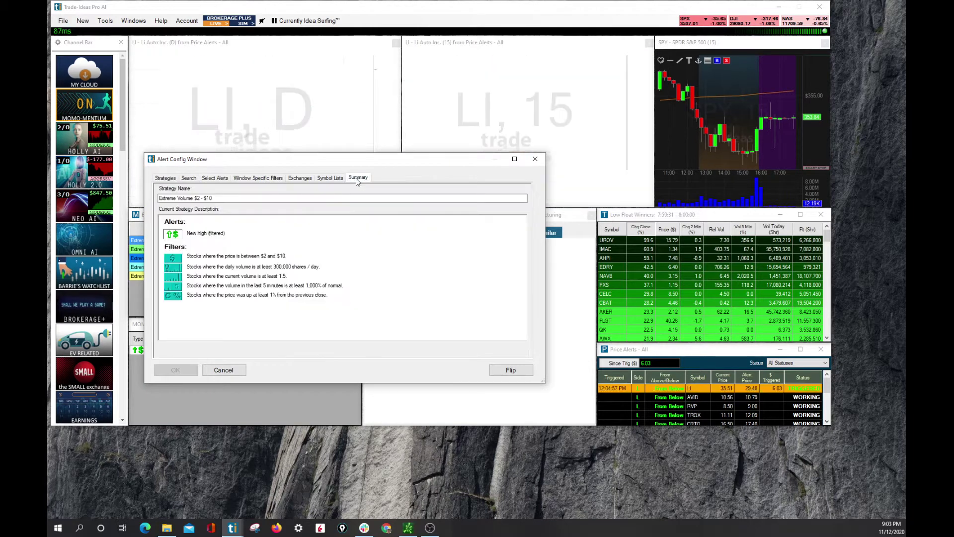
pyautogui.click(535, 159)
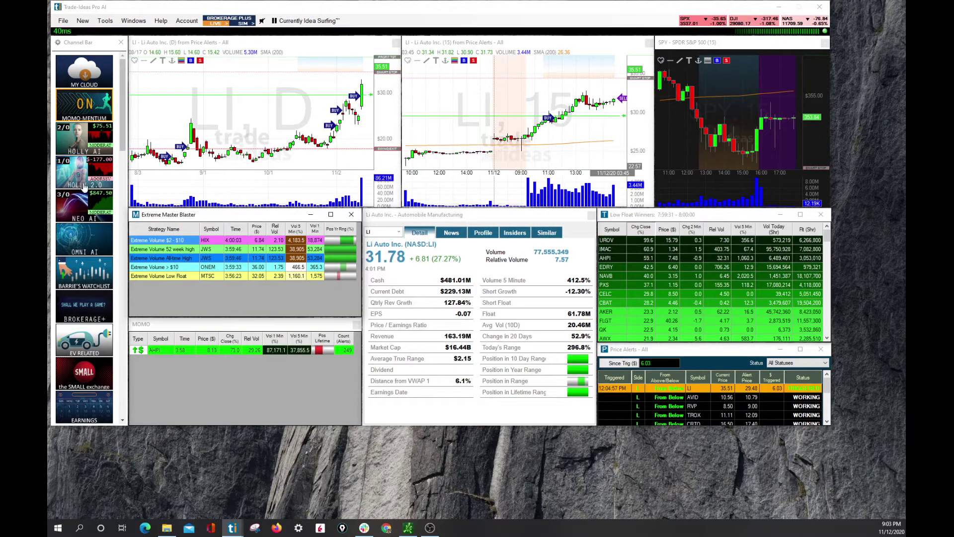
# Step: Load the EV Related channel layout
pyautogui.scroll(-4, 81, 209)
pyautogui.scroll(2, 82, 210)
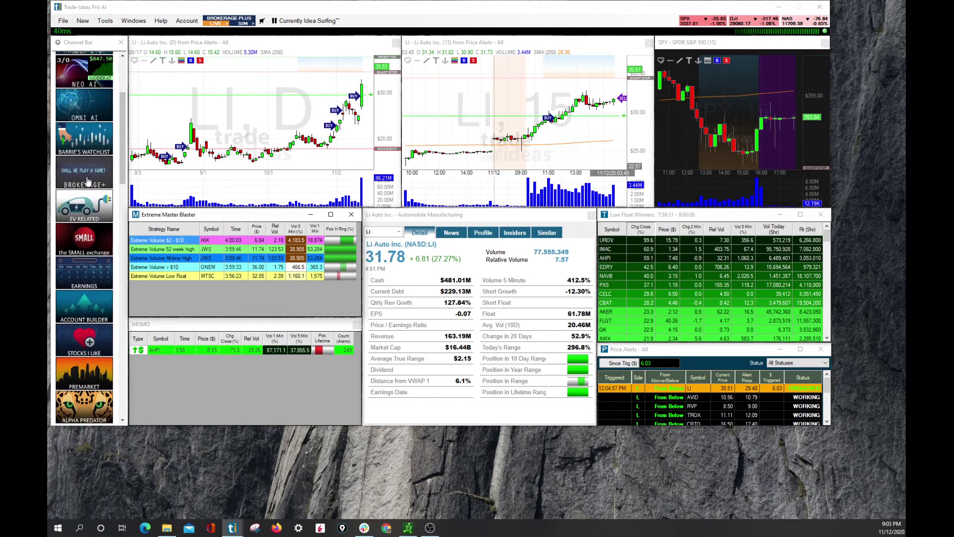
pyautogui.click(83, 206)
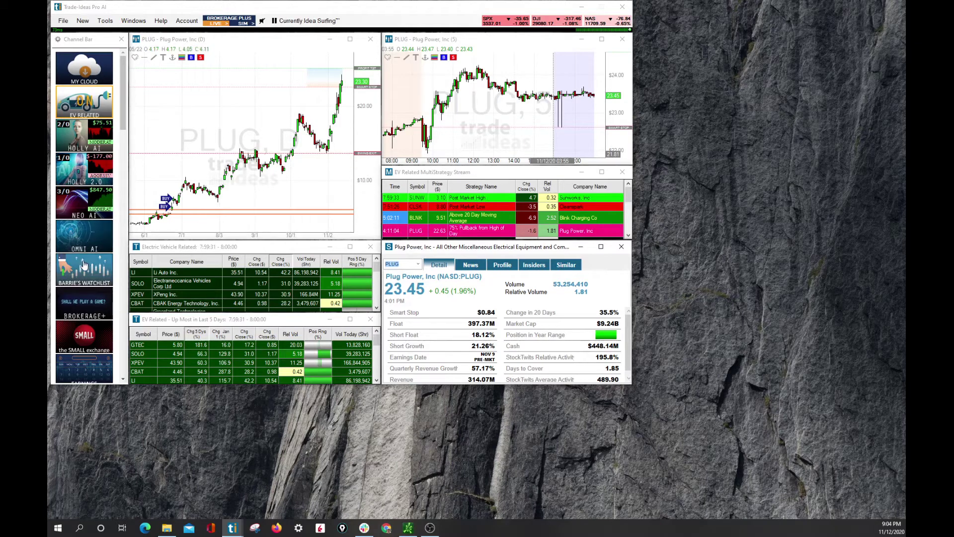
# Step: Lengthen the Channel Bar and scroll its tiles down toward Trade the Gap
pyautogui.scroll(-1, 83, 268)
pyautogui.scroll(-3, 83, 268)
pyautogui.moveTo(86, 384); pyautogui.dragTo(98, 517)
pyautogui.scroll(-2, 86, 343)
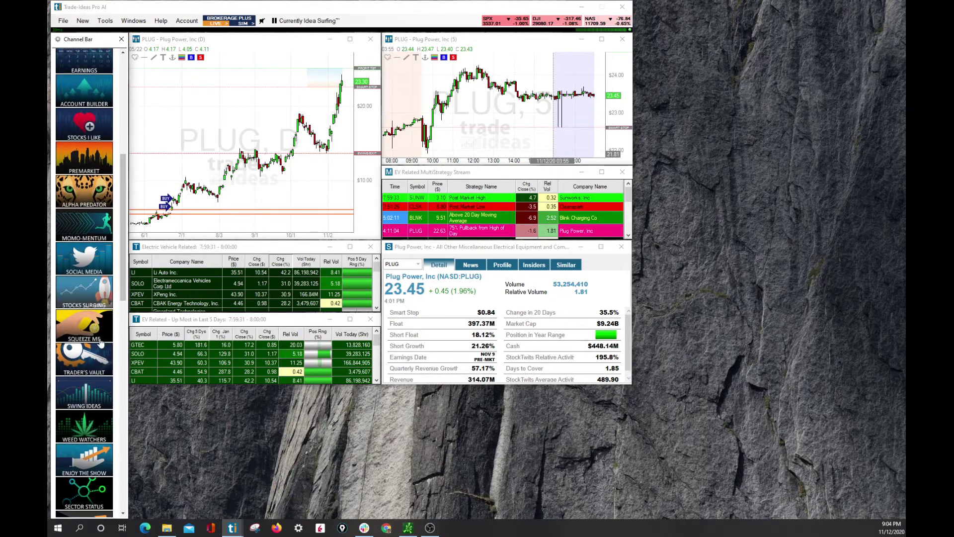
pyautogui.scroll(-5, 85, 290)
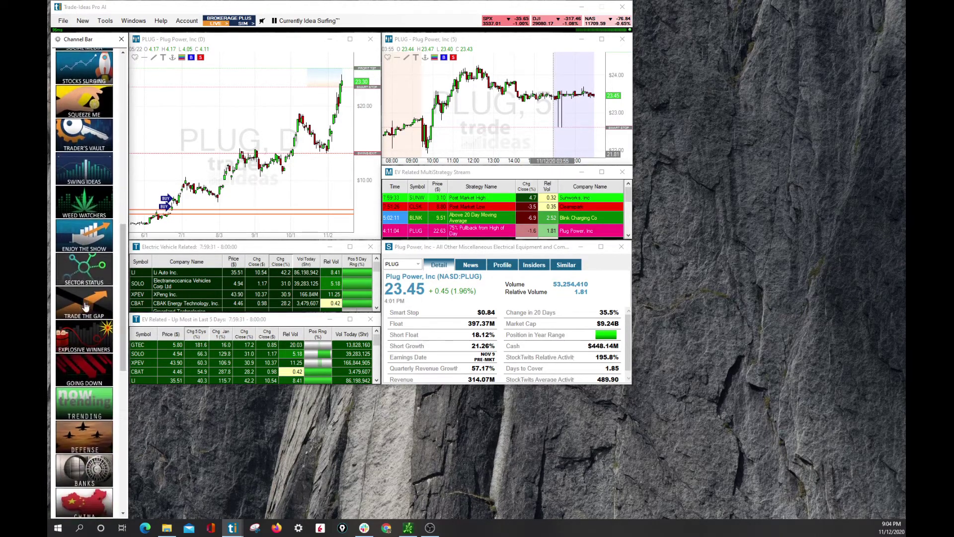
# Step: Load the Trade the Gap layout, then scroll the Channel Bar to locate the Premarket tile
pyautogui.click(98, 268)
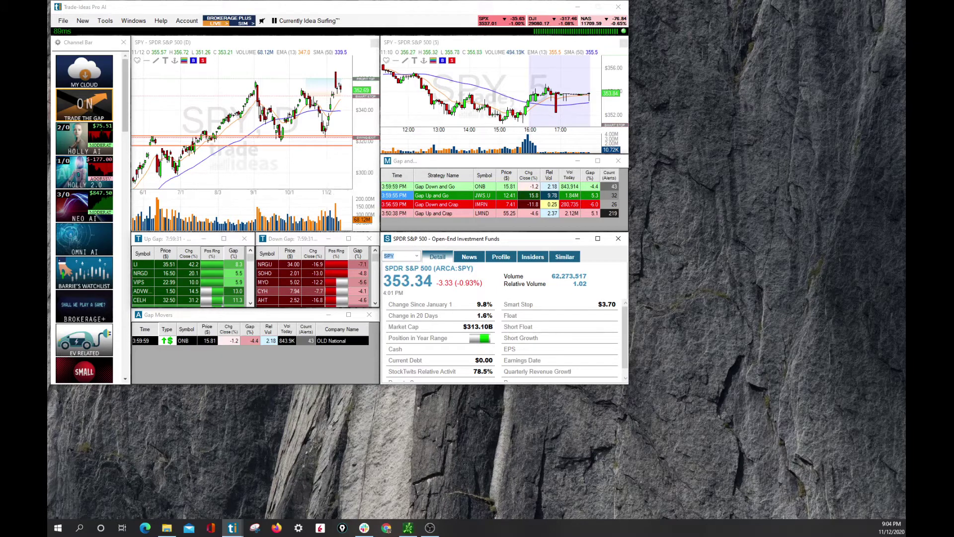
pyautogui.scroll(-10, 89, 334)
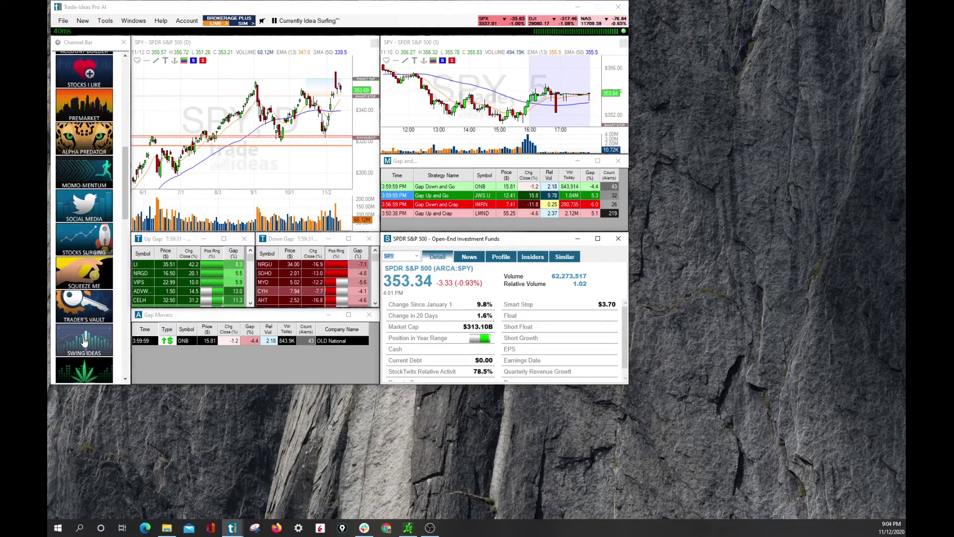
pyautogui.scroll(-10, 85, 291)
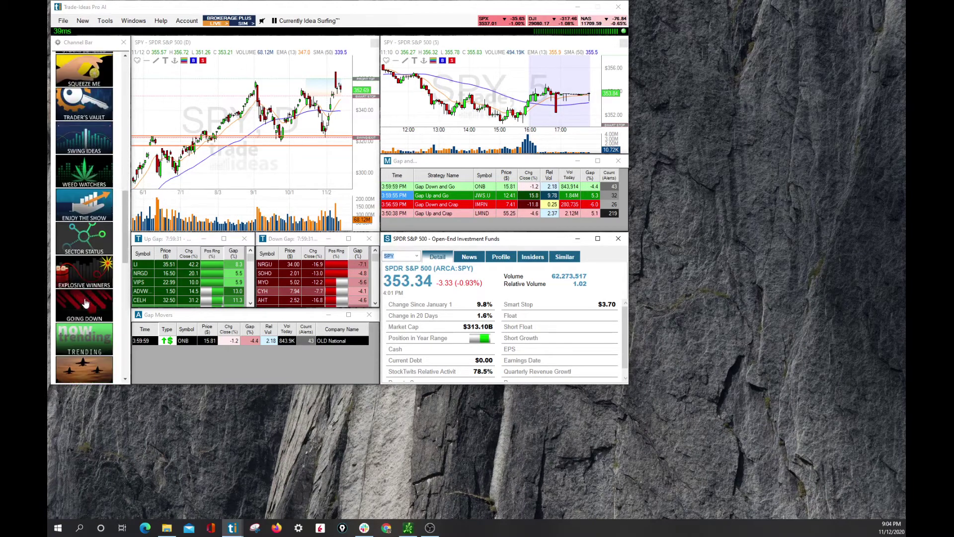
pyautogui.scroll(-9, 87, 309)
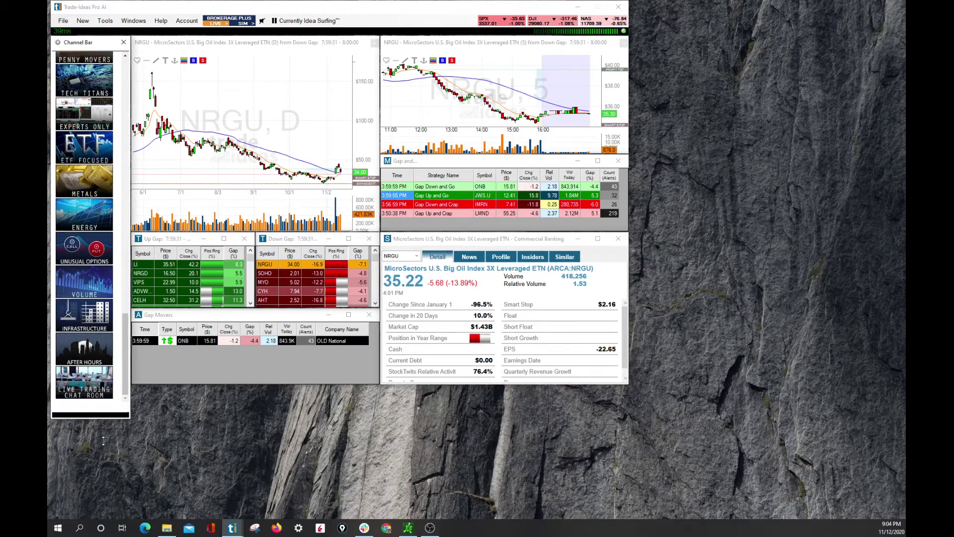
pyautogui.scroll(13, 87, 338)
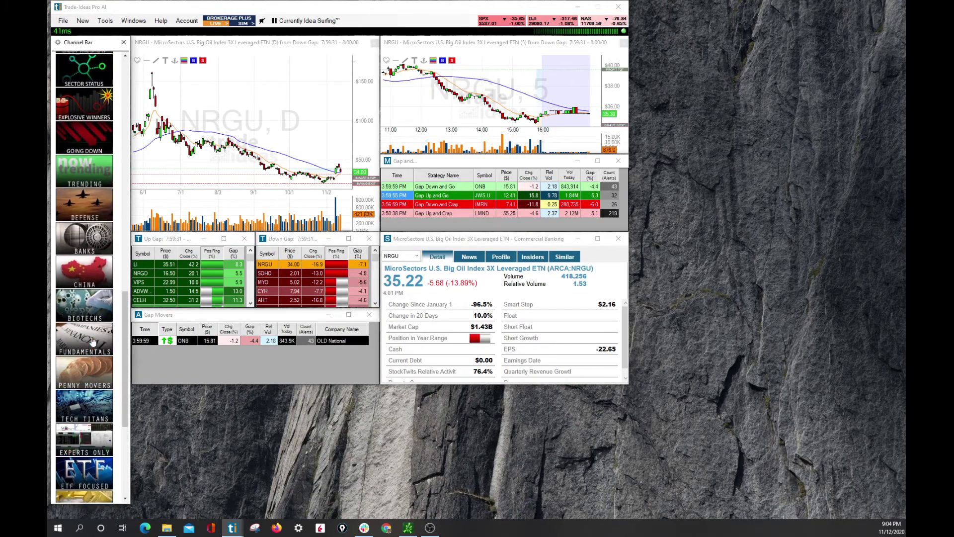
pyautogui.scroll(7, 83, 320)
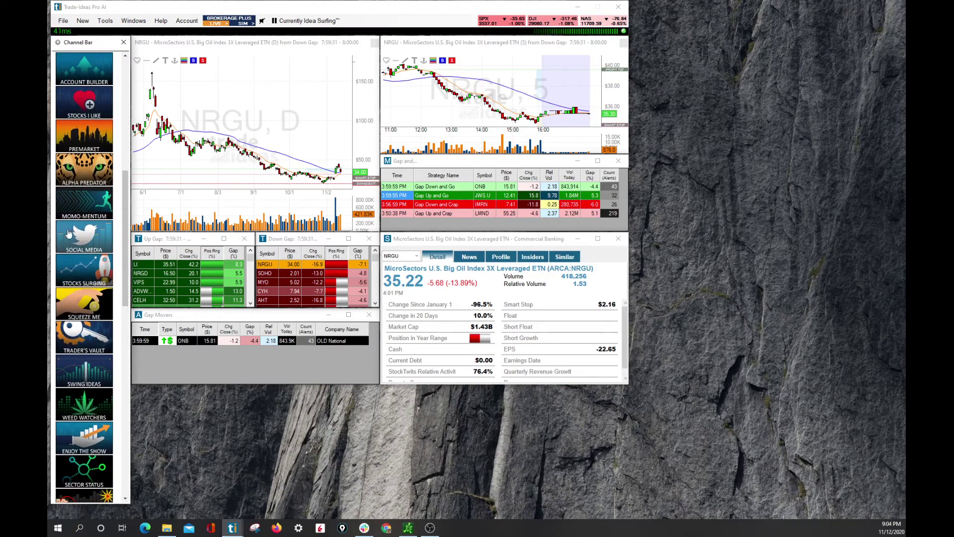
# Step: Load the Premarket layout and show the Strategies submenu of the Premarket Movers window
pyautogui.click(93, 138)
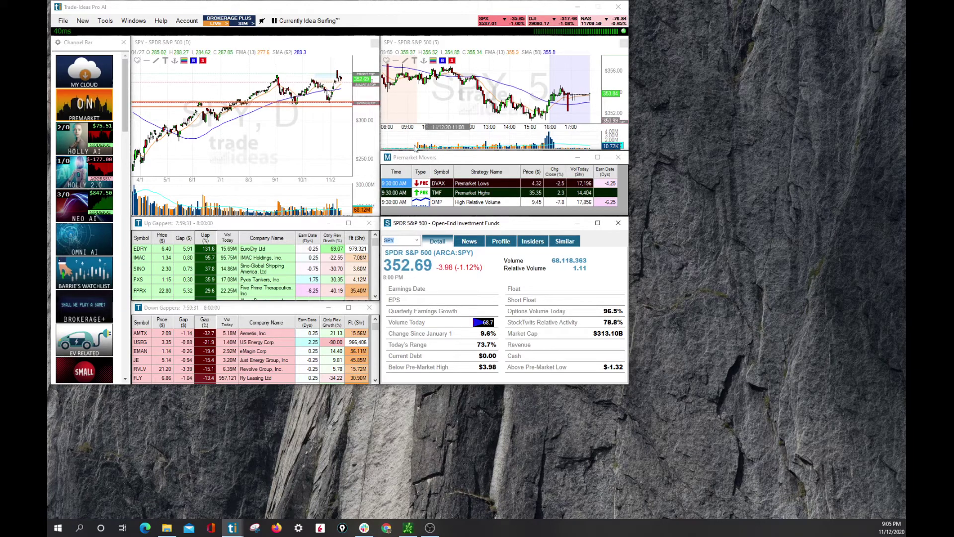
pyautogui.rightClick(481, 185)
pyautogui.moveTo(523, 205)
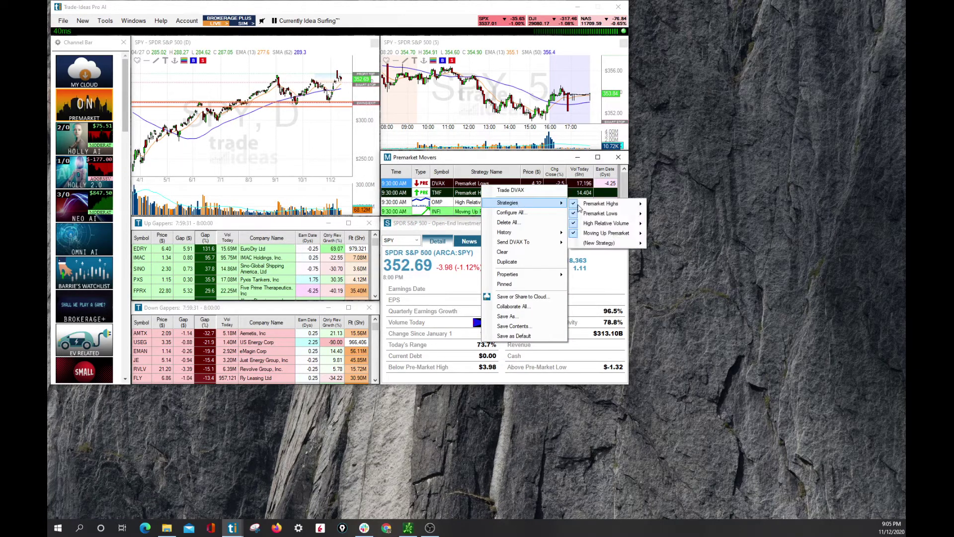
pyautogui.moveTo(603, 204)
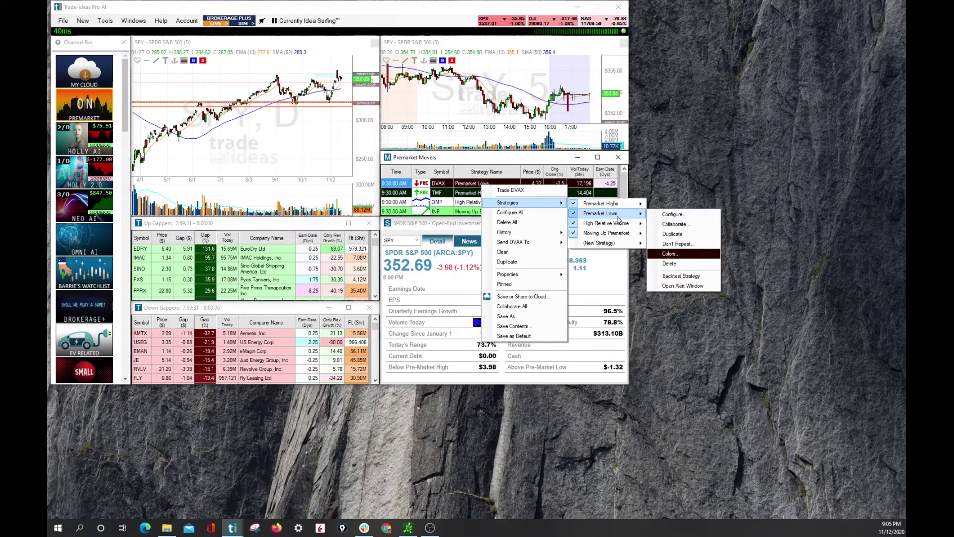
pyautogui.moveTo(624, 228)
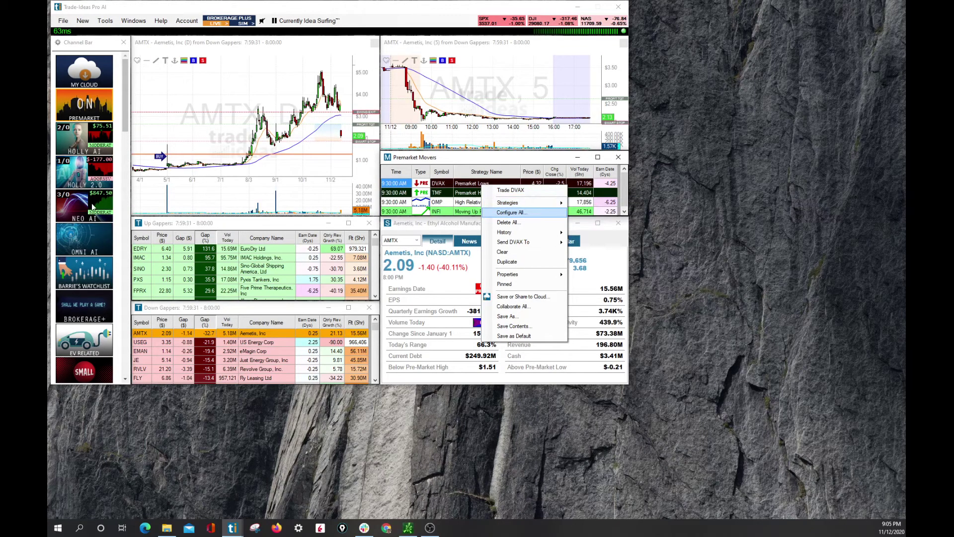
pyautogui.scroll(-5, 84, 214)
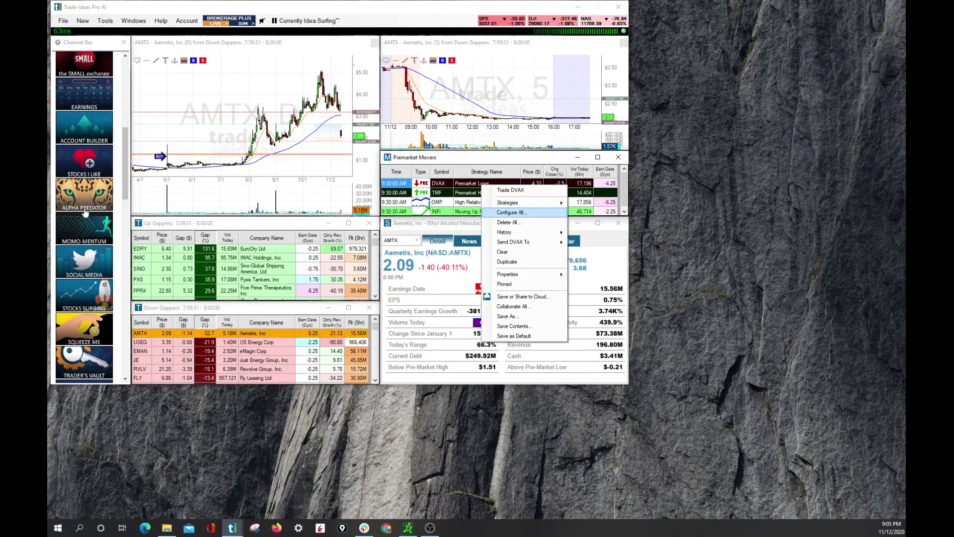
pyautogui.scroll(-3, 84, 214)
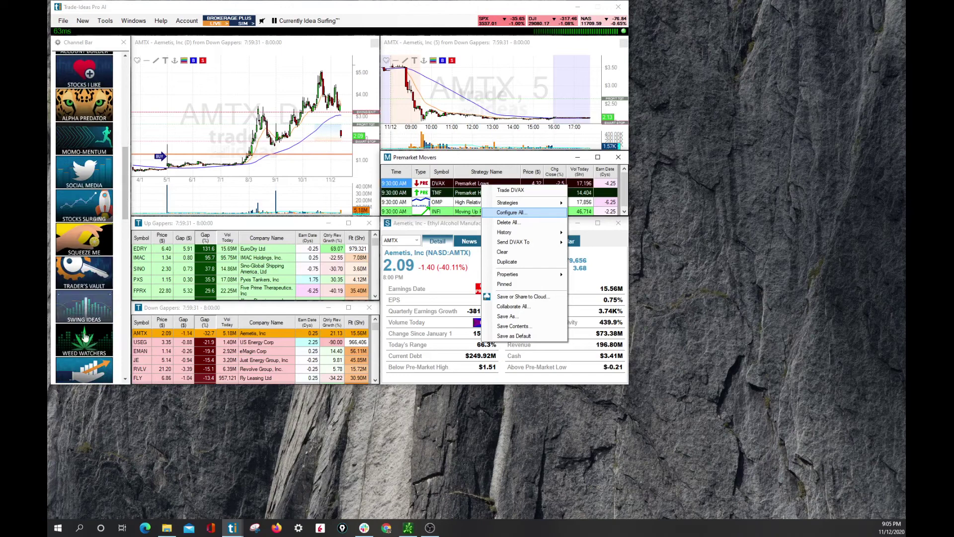
# Step: Load the Trader's Vault layout and bring up the Turbo Breaks Up window's options menu
pyautogui.click(96, 281)
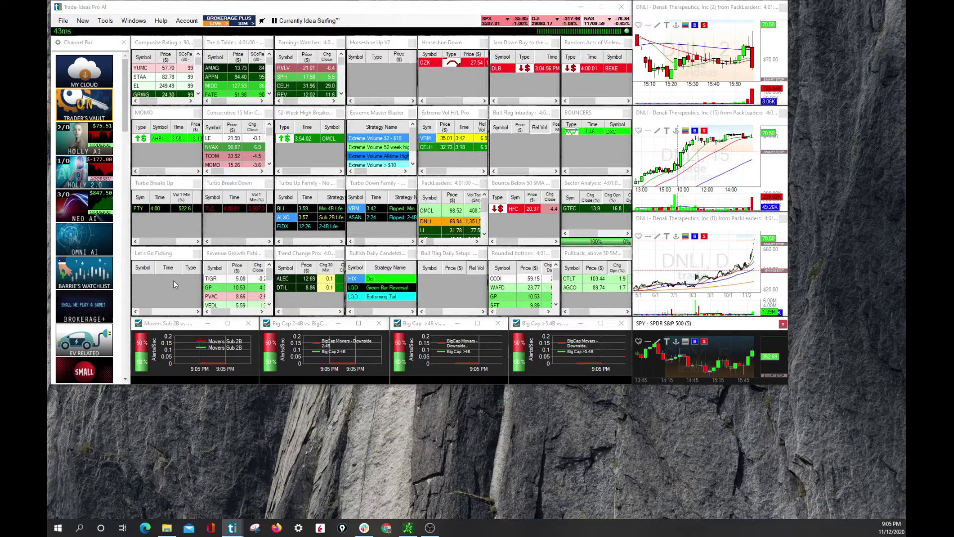
pyautogui.rightClick(158, 217)
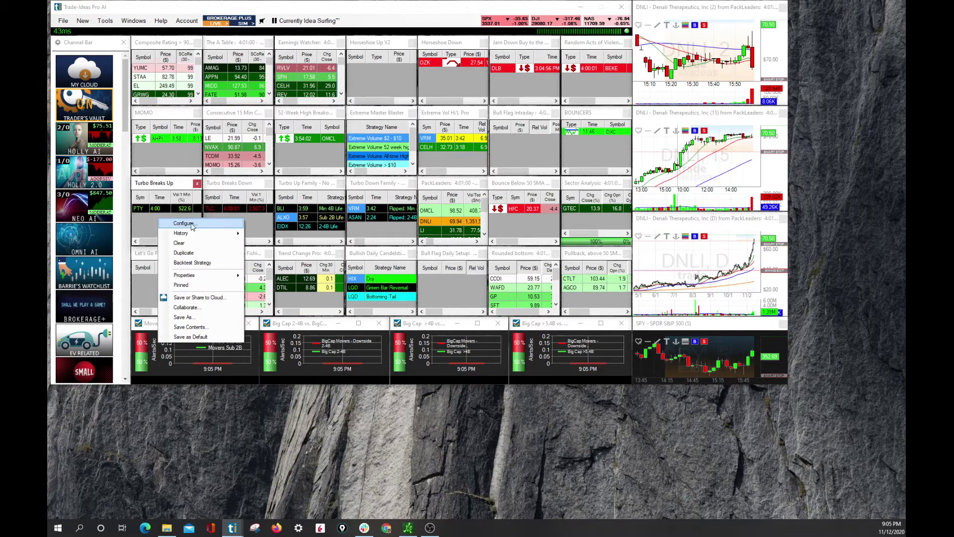
# Step: Open the Turbo Breaks Up alert configuration, move it right, and review its Search, Select Alerts and Window Specific Filters tabs
pyautogui.click(221, 224)
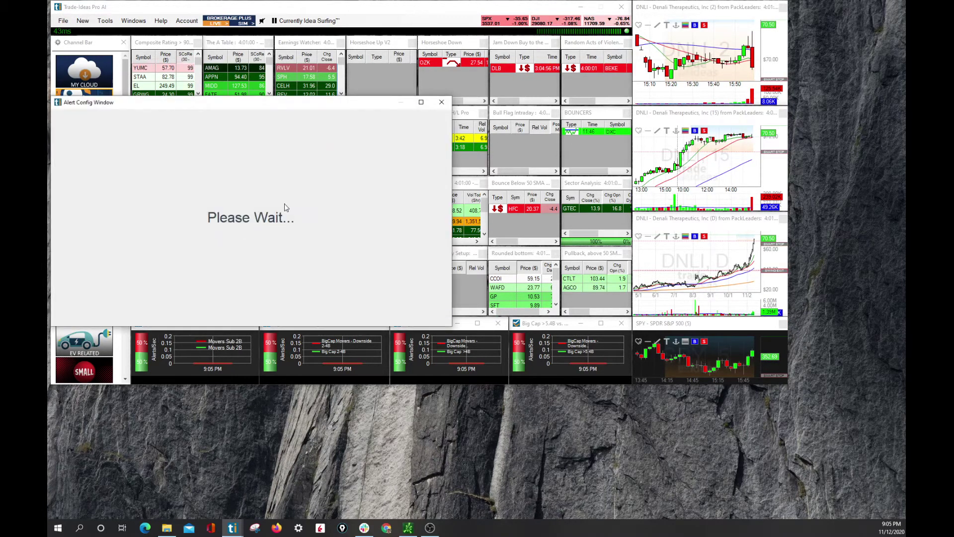
pyautogui.moveTo(209, 104); pyautogui.dragTo(350, 103)
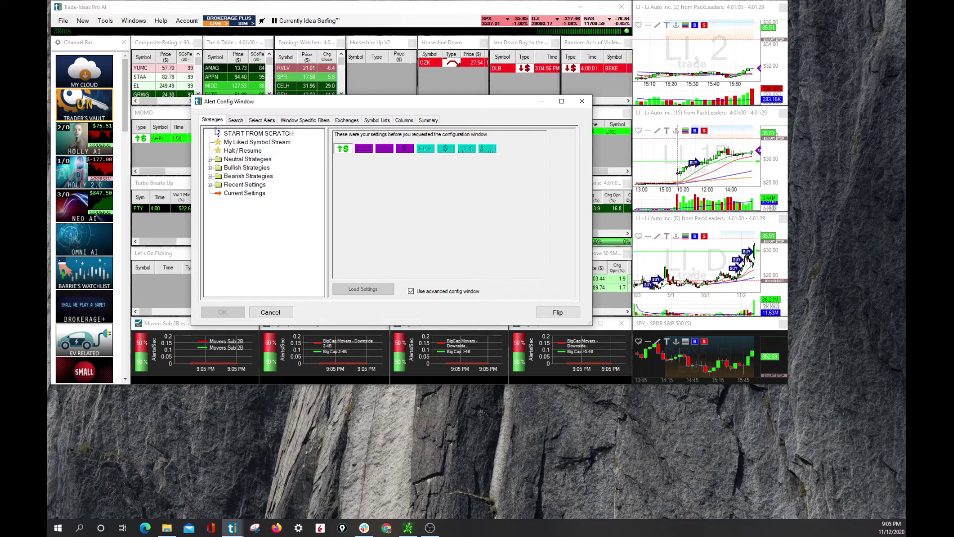
pyautogui.click(236, 121)
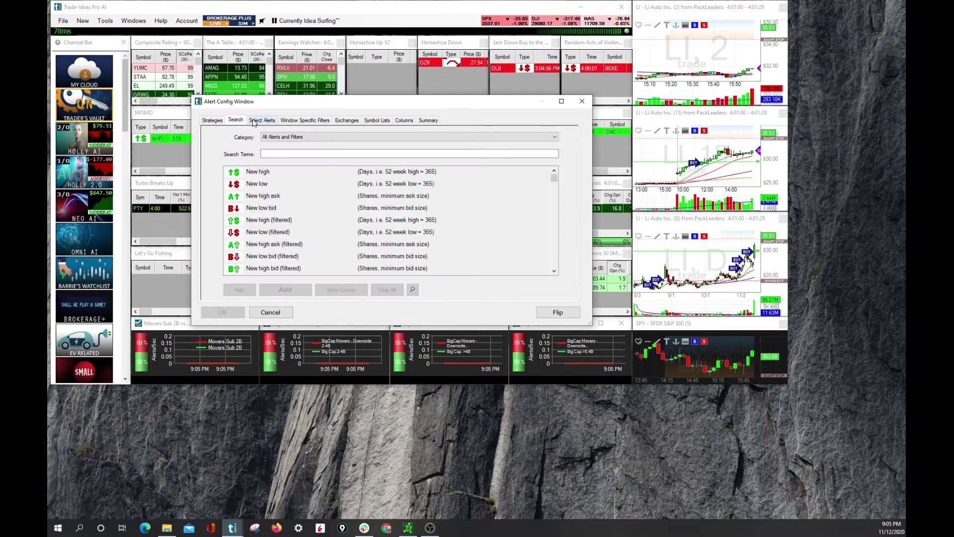
pyautogui.click(263, 121)
pyautogui.click(306, 121)
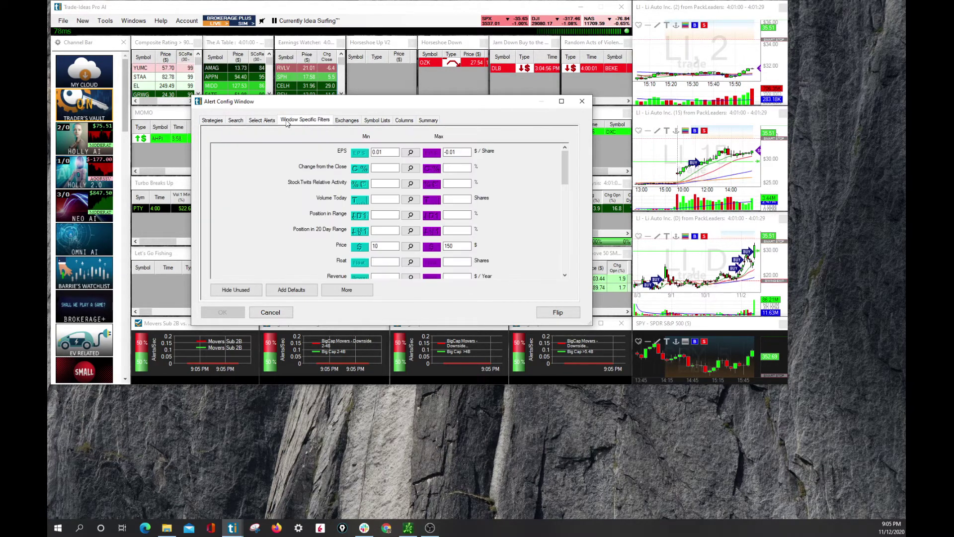
pyautogui.click(263, 122)
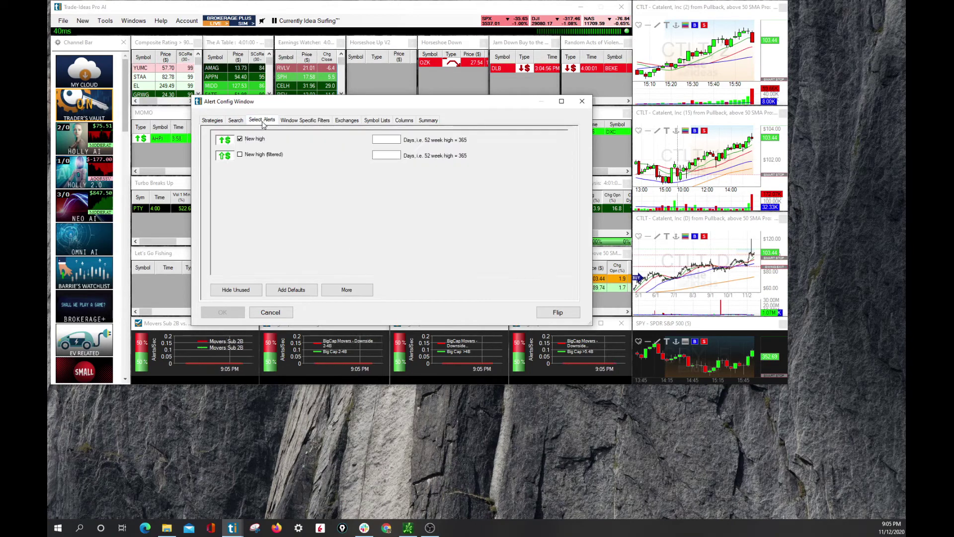
pyautogui.click(241, 122)
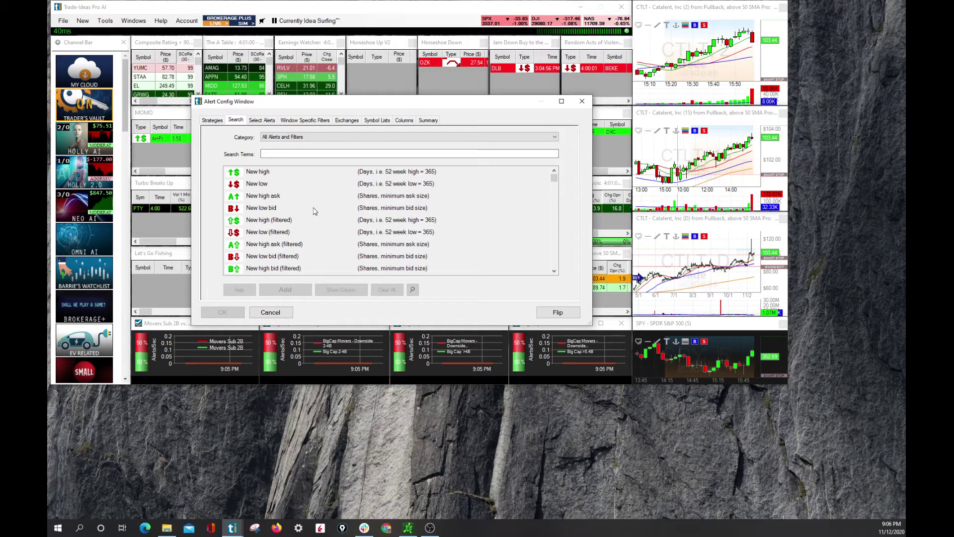
# Step: Scroll the Search list down to the SMA crossing alerts
pyautogui.scroll(-1, 314, 212)
pyautogui.scroll(-15, 314, 212)
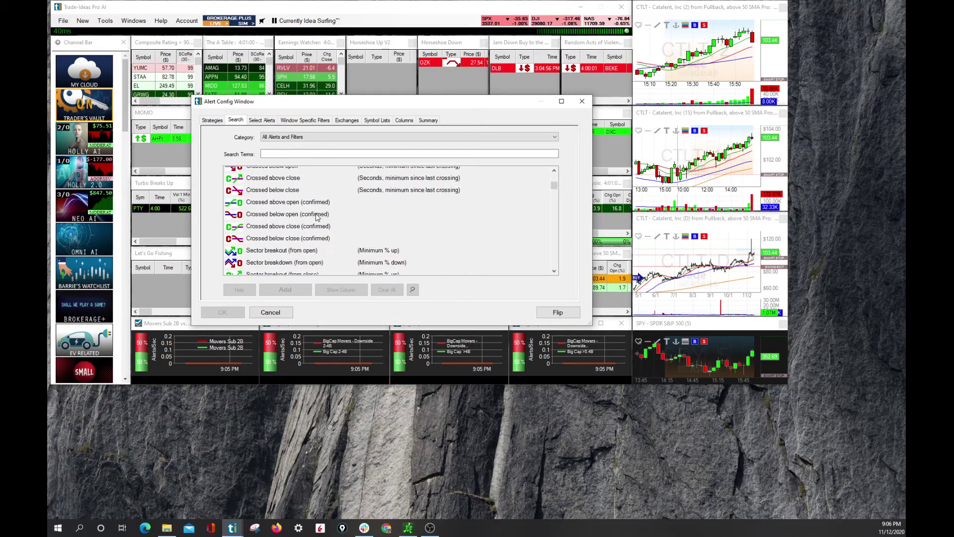
pyautogui.scroll(-10, 314, 218)
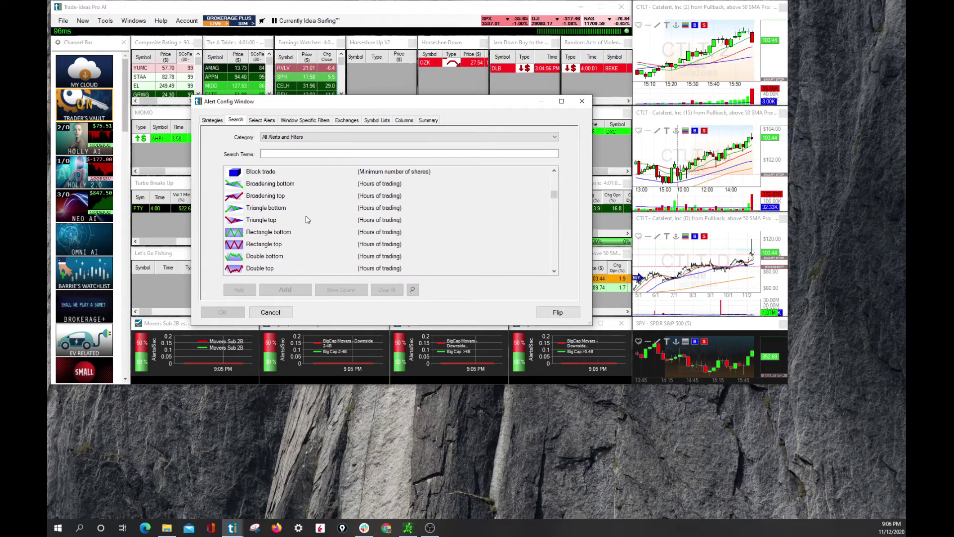
pyautogui.scroll(-12, 321, 217)
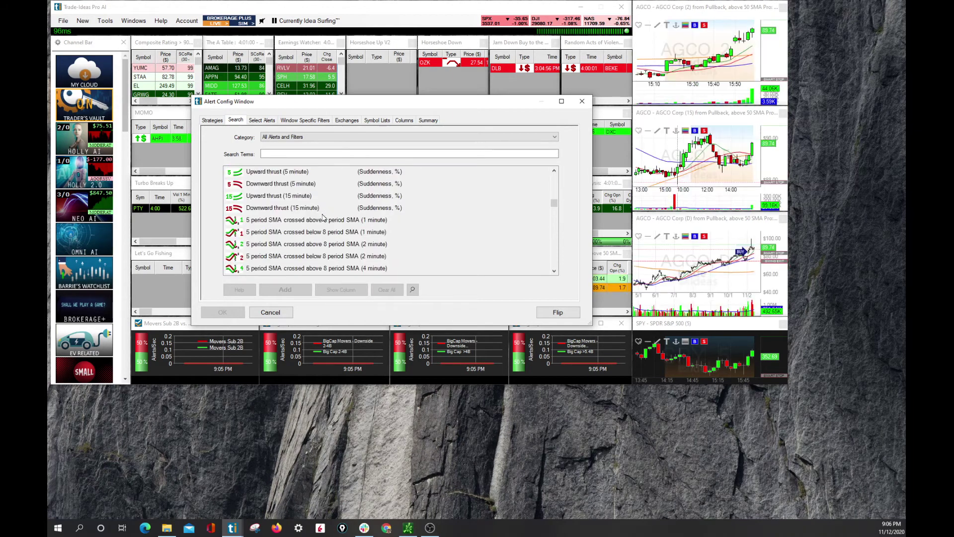
pyautogui.scroll(-2, 299, 234)
# Step: Add the 20 period SMA crossed above 200 period SMA (2 minute) alert and confirm it under Select Alerts
pyautogui.click(286, 244)
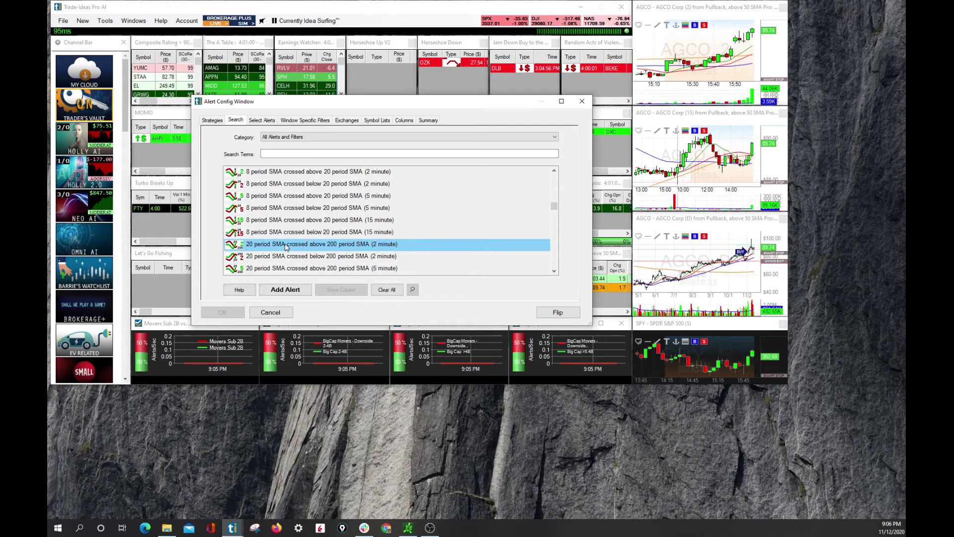
pyautogui.click(287, 290)
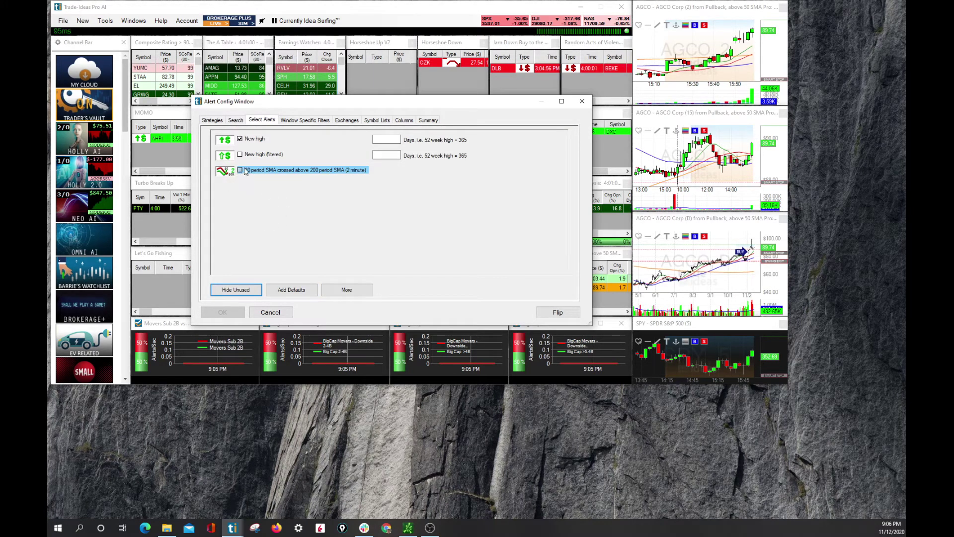
pyautogui.click(236, 120)
pyautogui.click(262, 121)
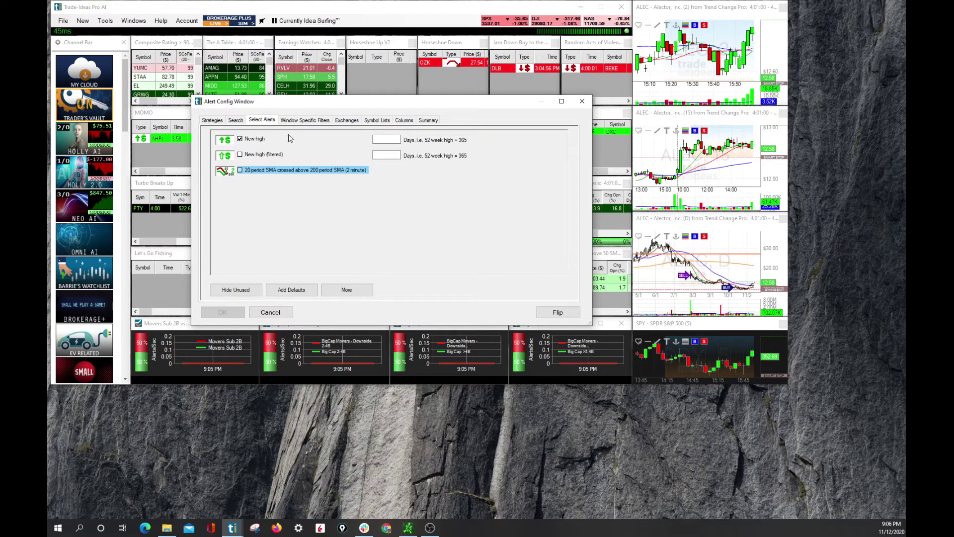
# Step: Add the Change in 5 Days (%) filter from the Search list and review the window filters
pyautogui.click(236, 122)
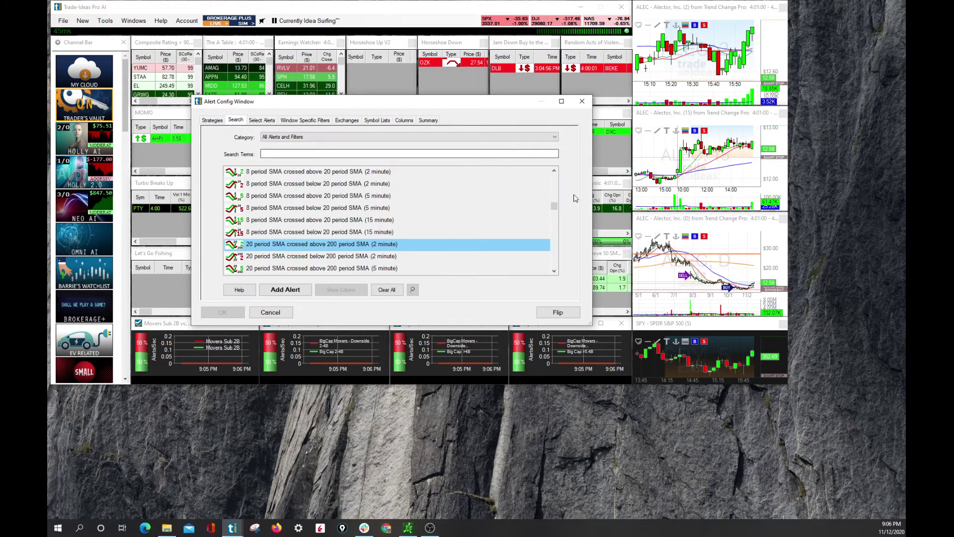
pyautogui.moveTo(556, 209); pyautogui.dragTo(560, 251)
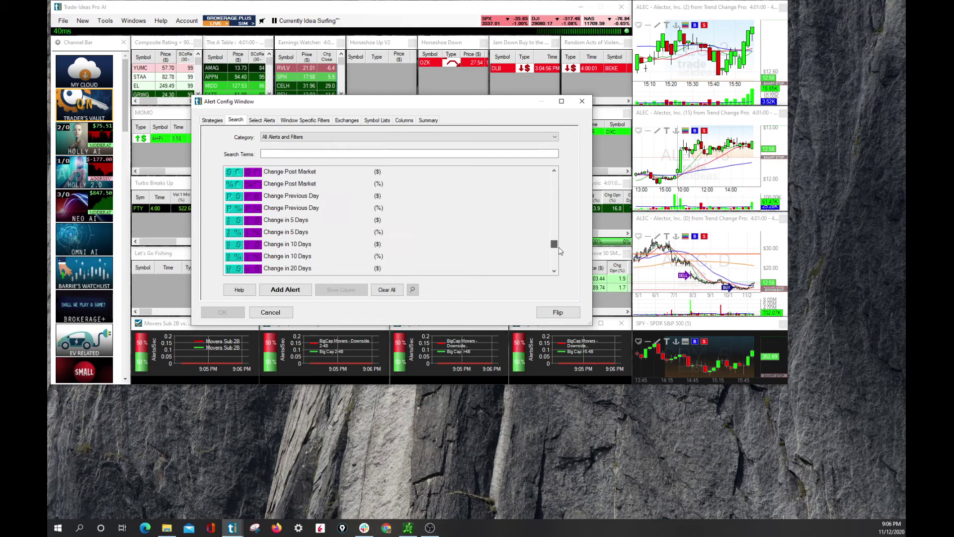
pyautogui.click(252, 234)
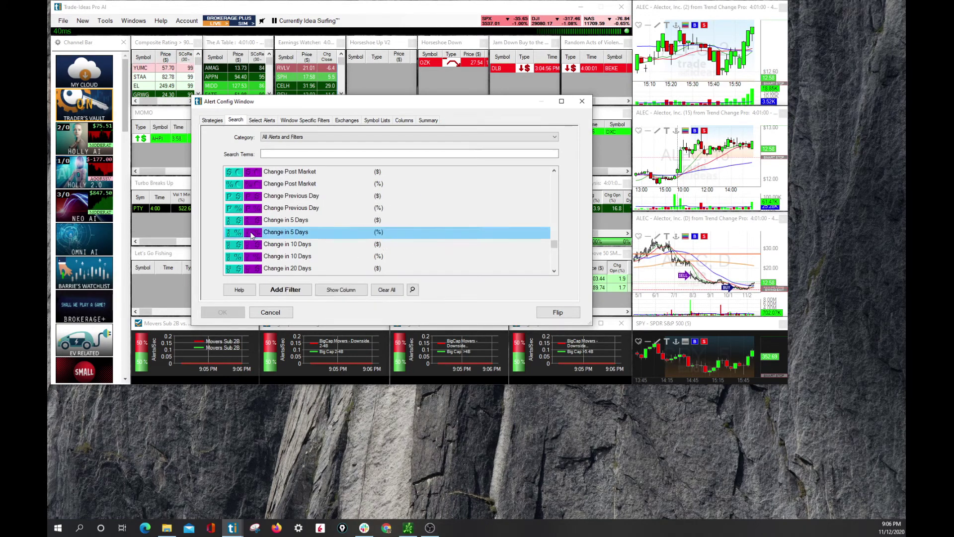
pyautogui.click(286, 289)
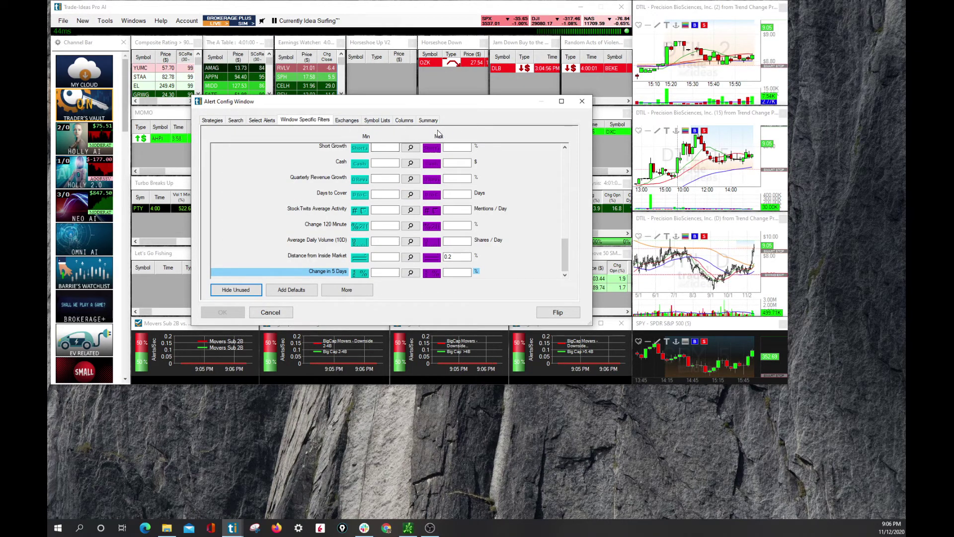
pyautogui.scroll(10, 415, 210)
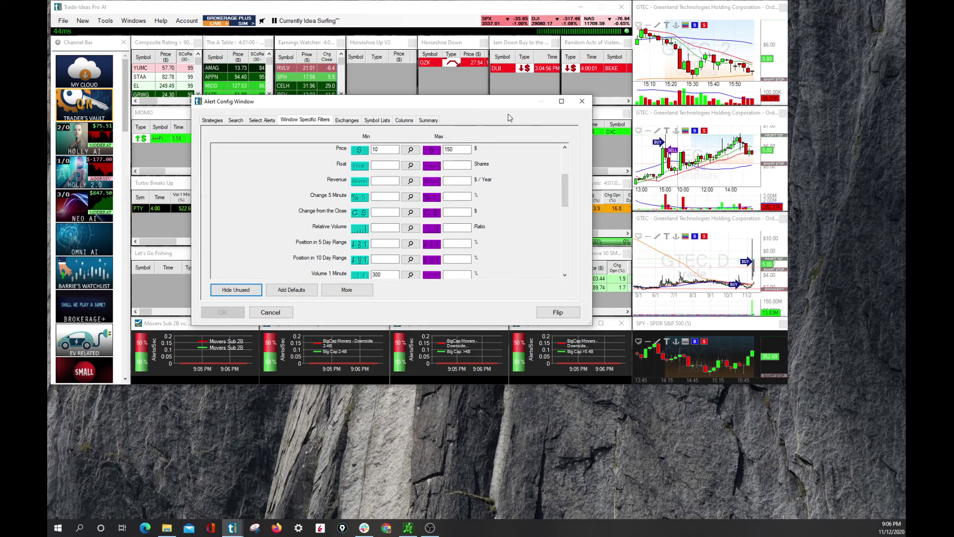
pyautogui.click(582, 102)
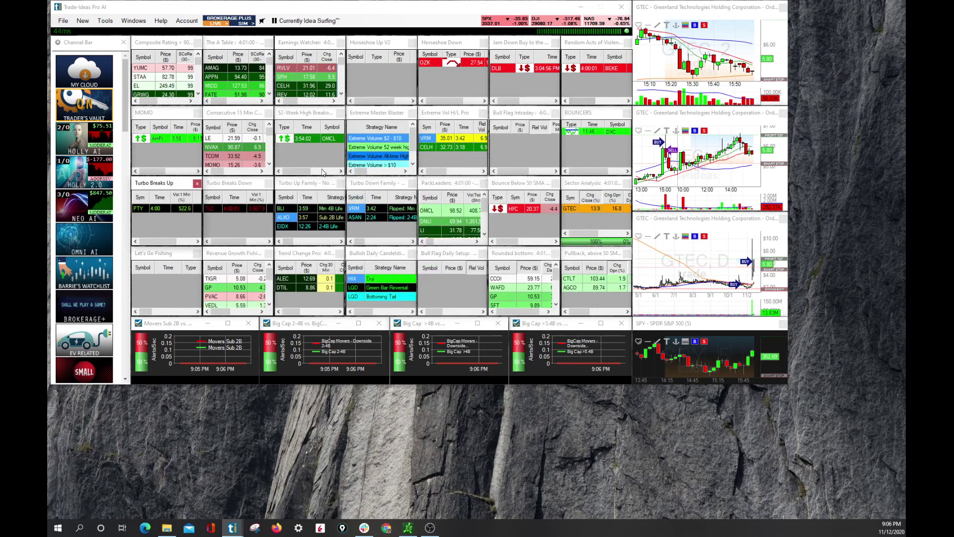